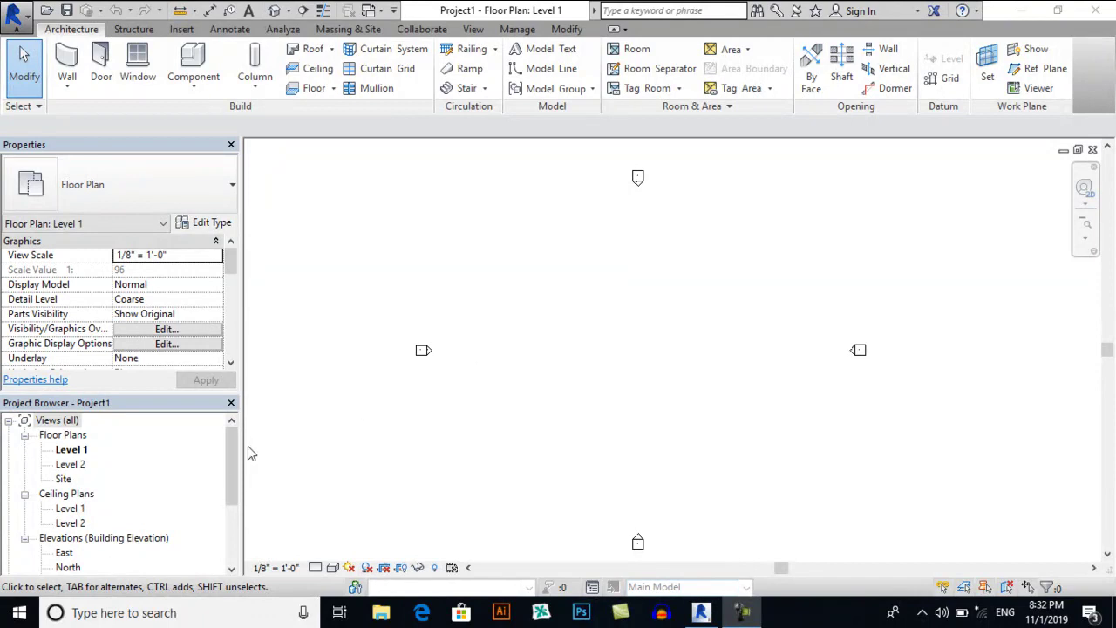
# Open the East elevation view
pyautogui.moveTo(230, 451); pyautogui.dragTo(224, 485)
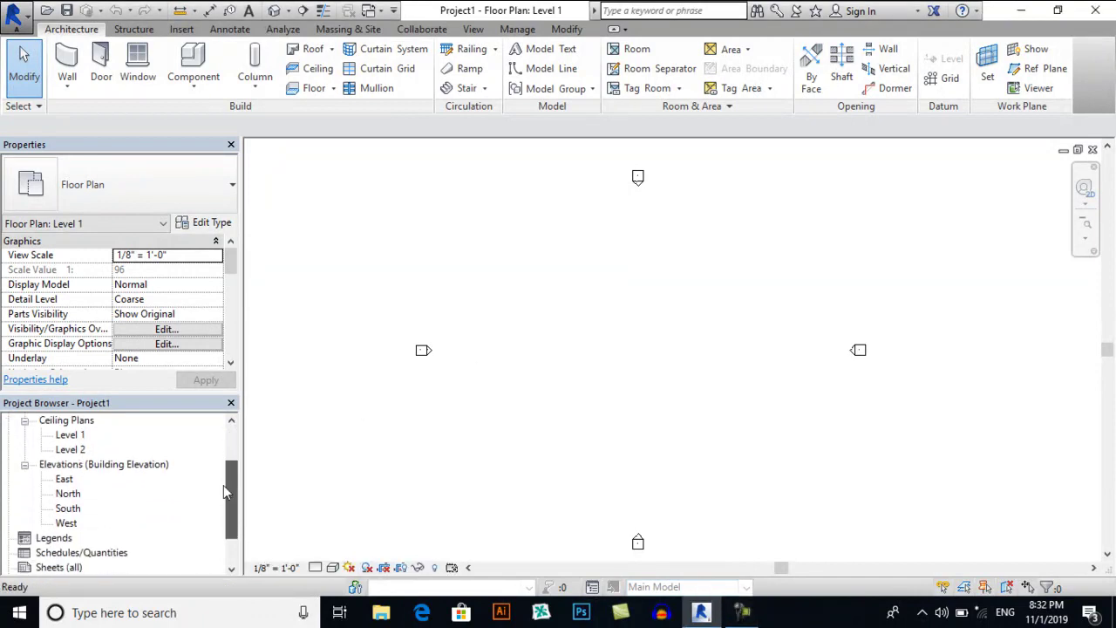
pyautogui.doubleClick(65, 480)
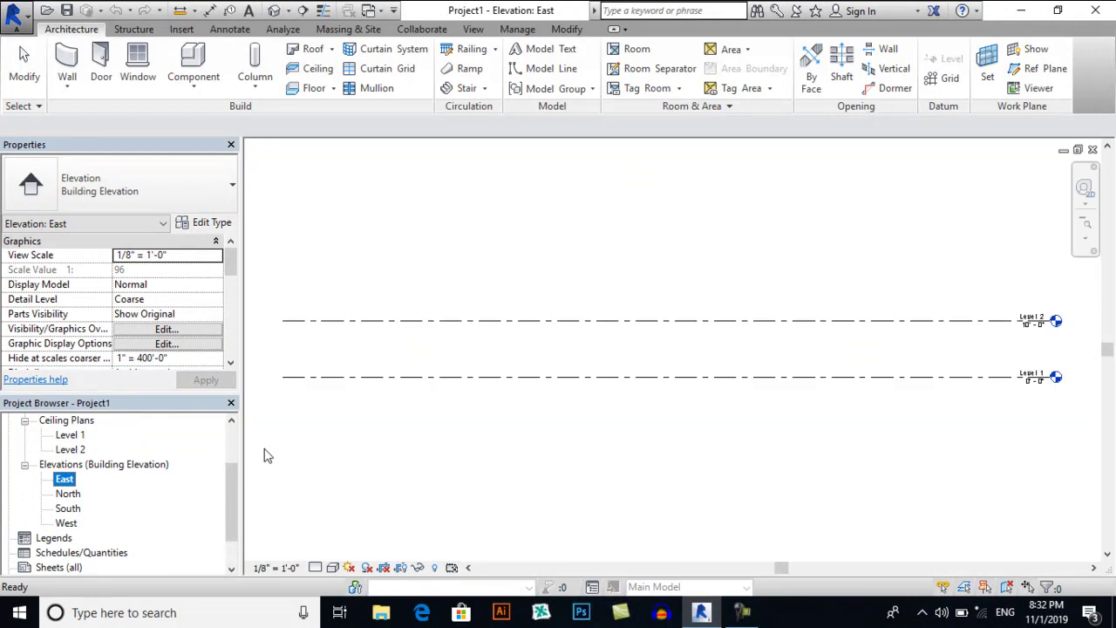
pyautogui.scroll(2, 634, 349)
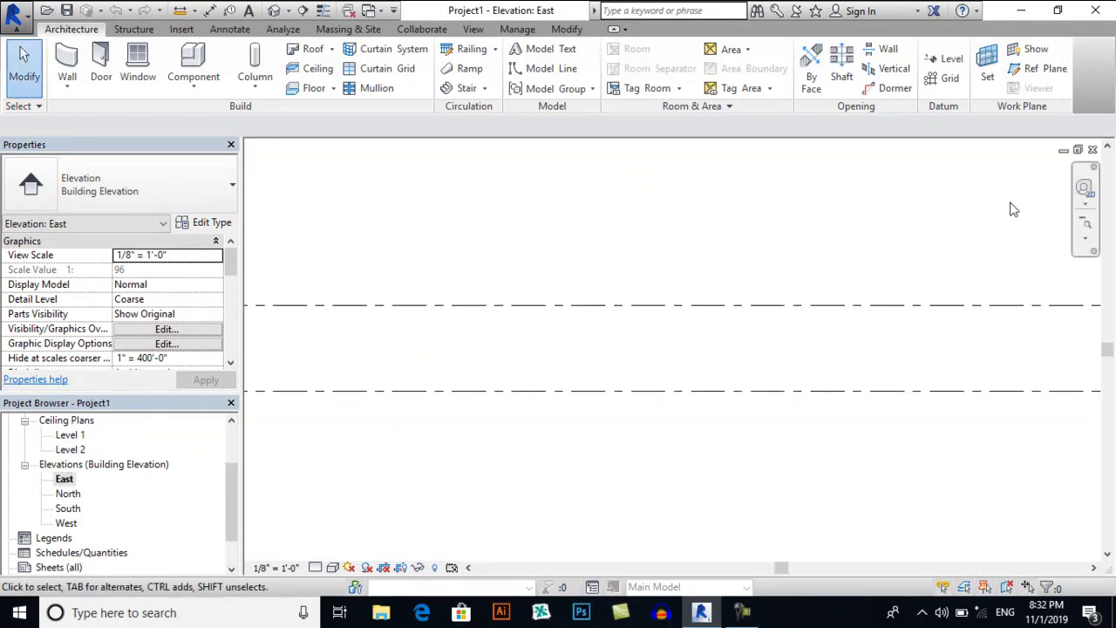
# Draw a vertical reference plane crossing Levels 1 and 2 to serve as the dome axis
pyautogui.click(1039, 69)
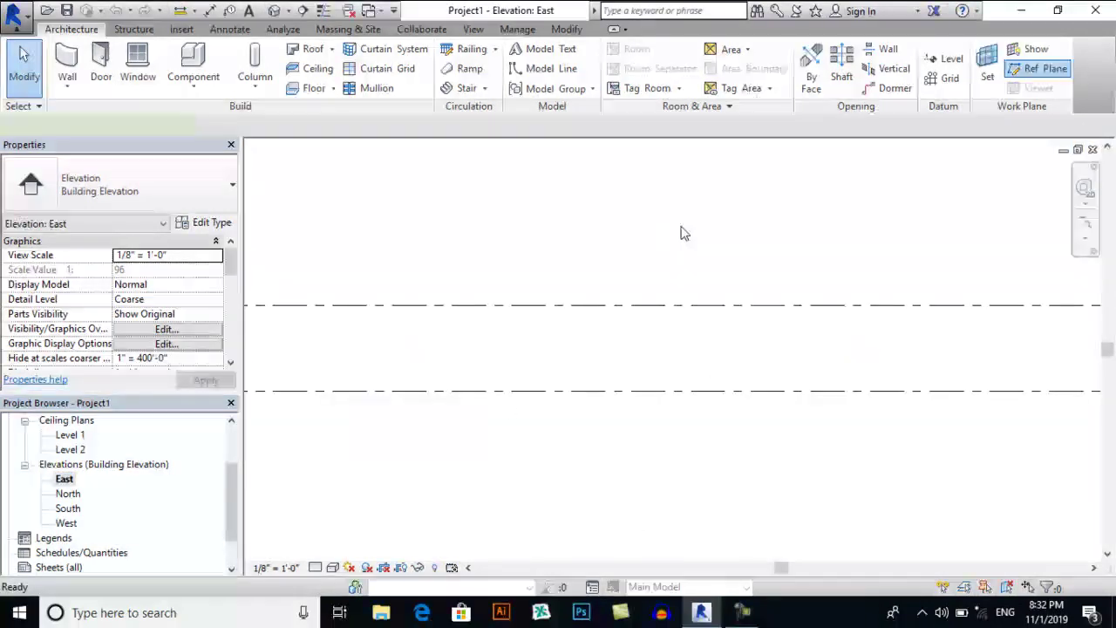
pyautogui.click(621, 204)
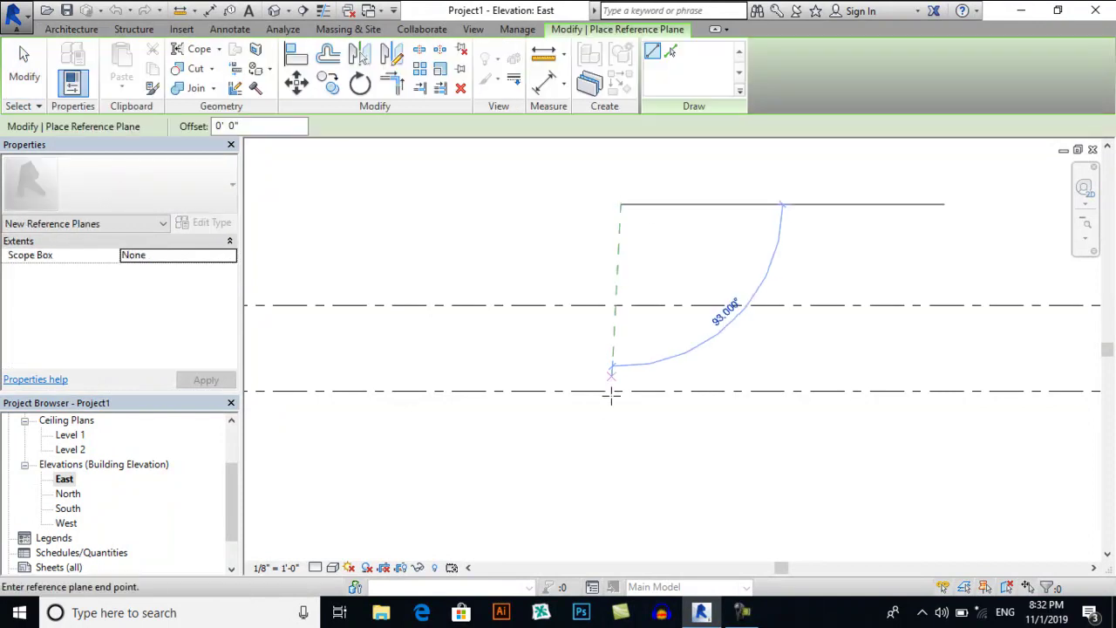
pyautogui.click(620, 464)
pyautogui.click(33, 88)
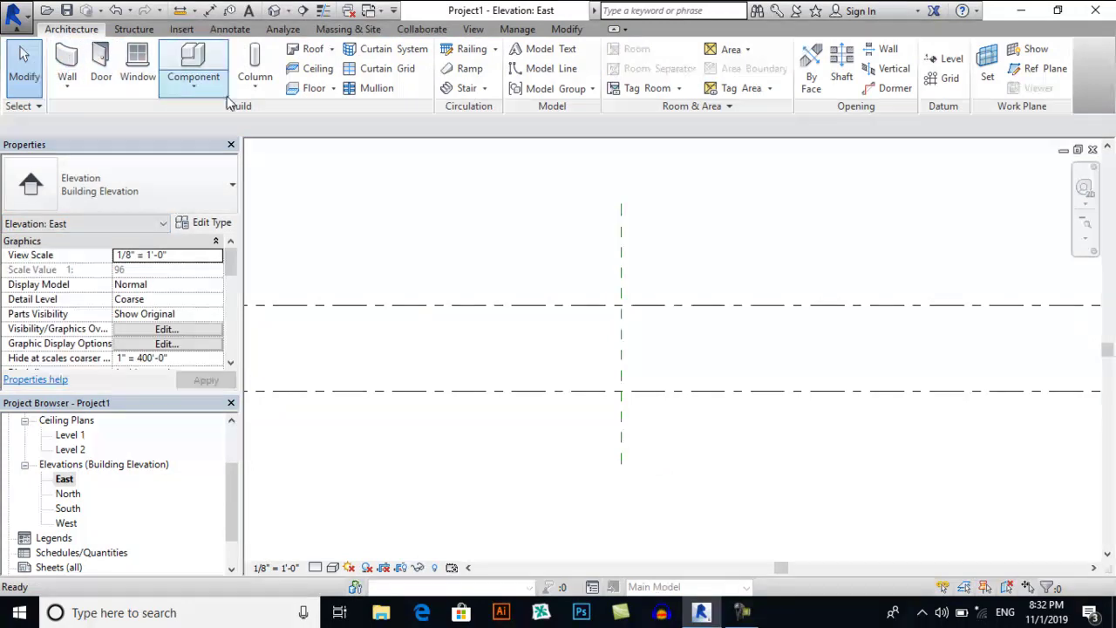
# Create an in-place model with family category Roofs and name it 'Dome'
pyautogui.click(198, 91)
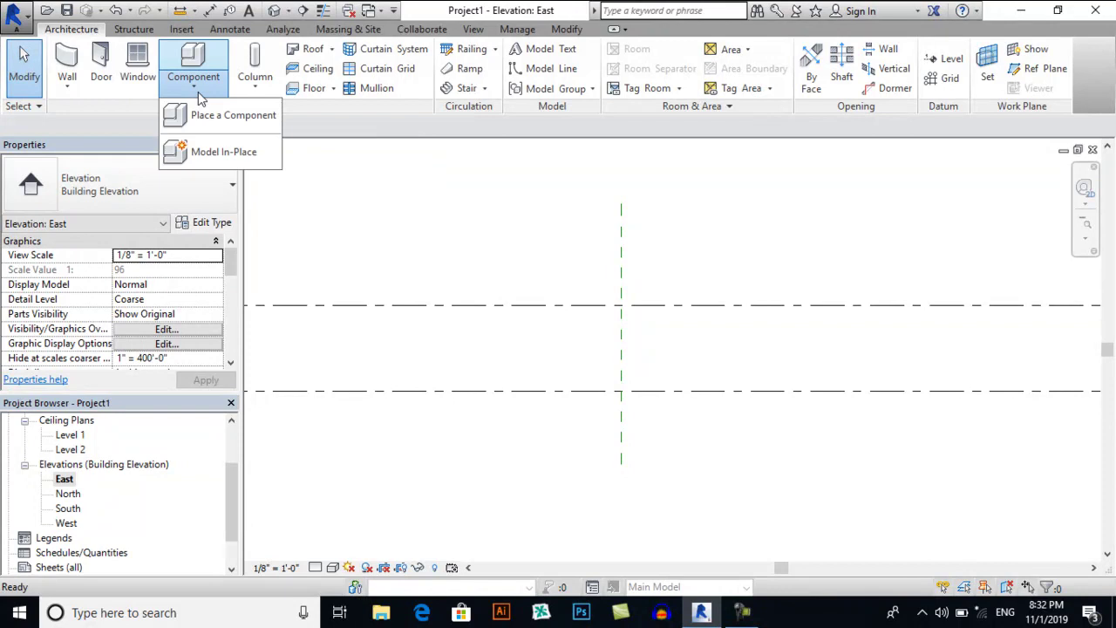
pyautogui.click(218, 157)
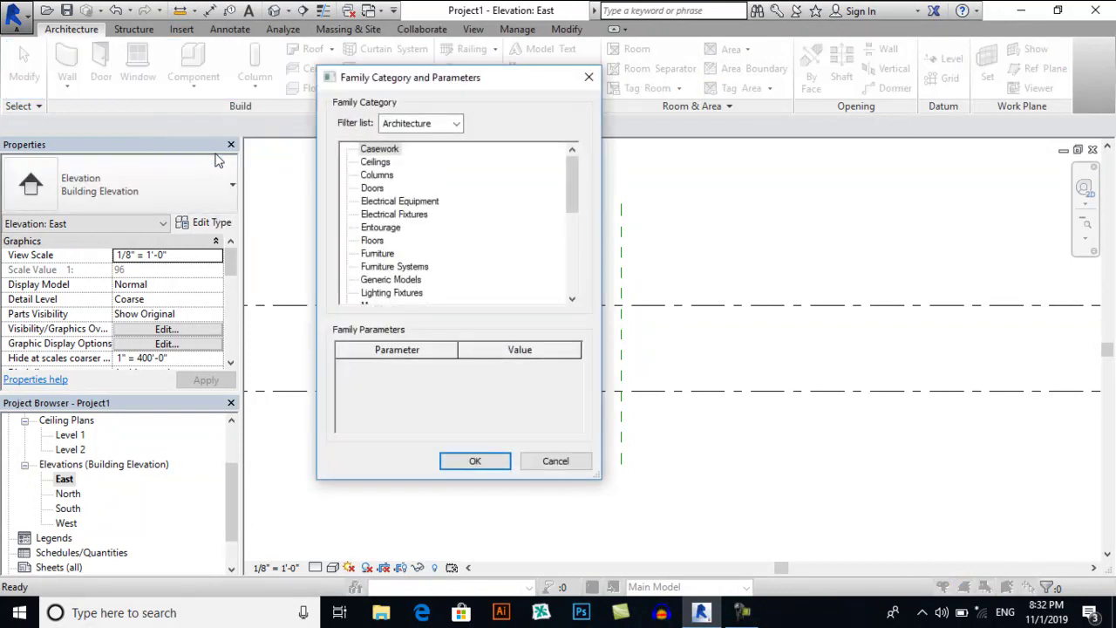
pyautogui.scroll(-4, 392, 226)
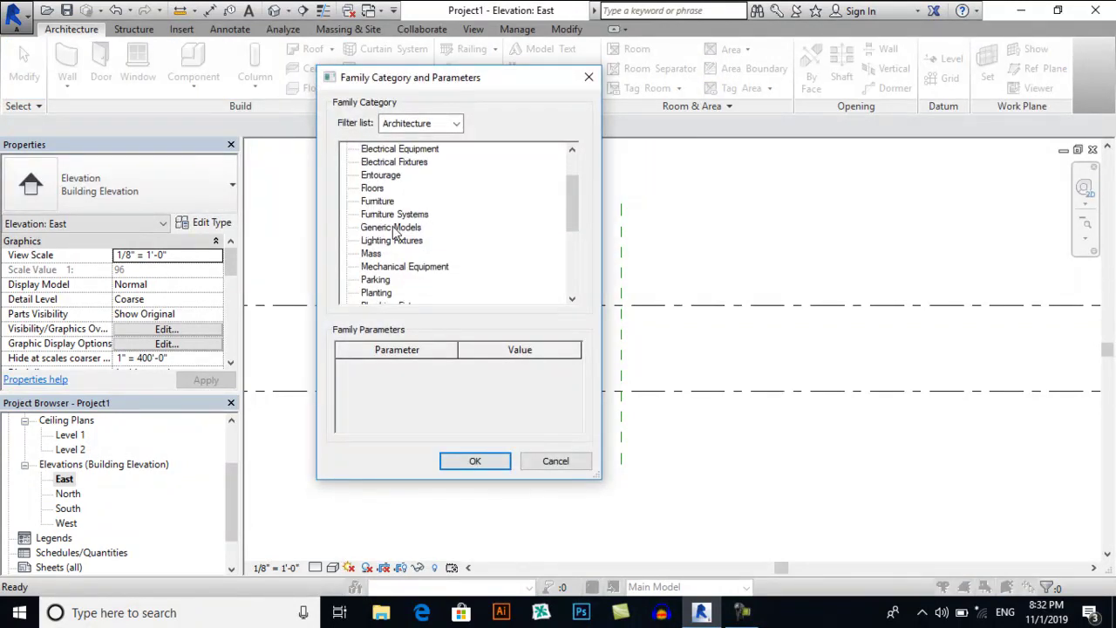
pyautogui.click(368, 241)
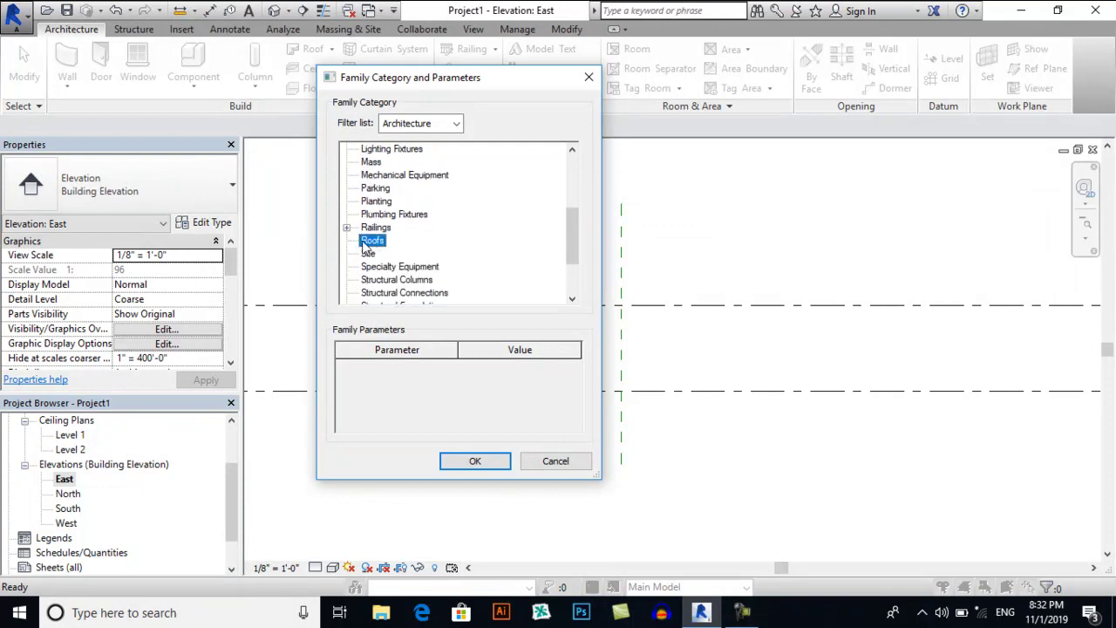
pyautogui.click(474, 461)
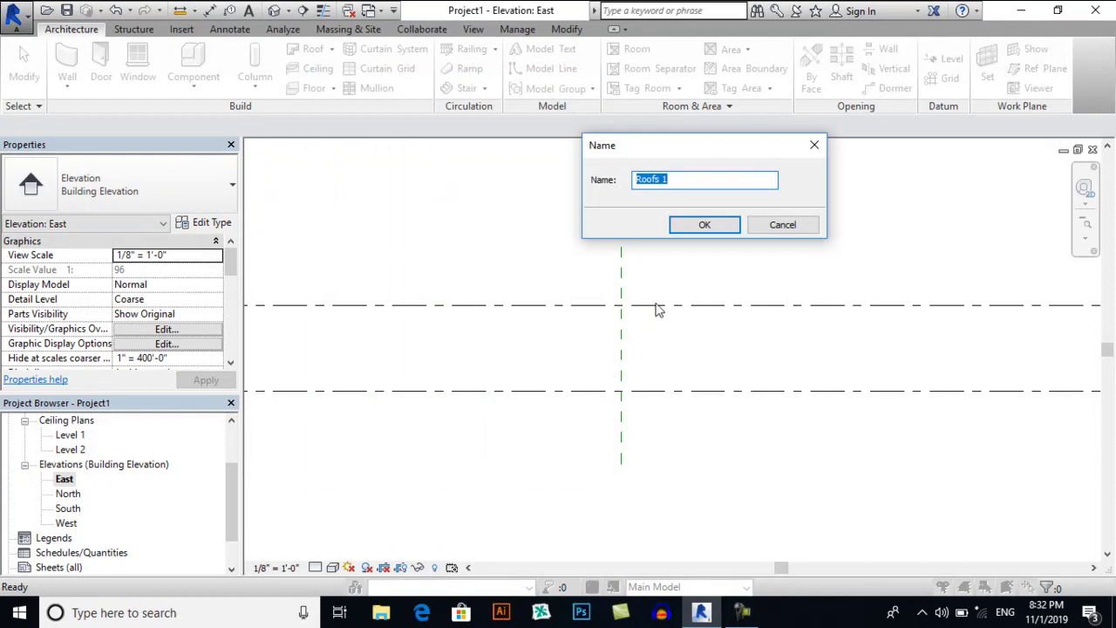
pyautogui.write('Dome')
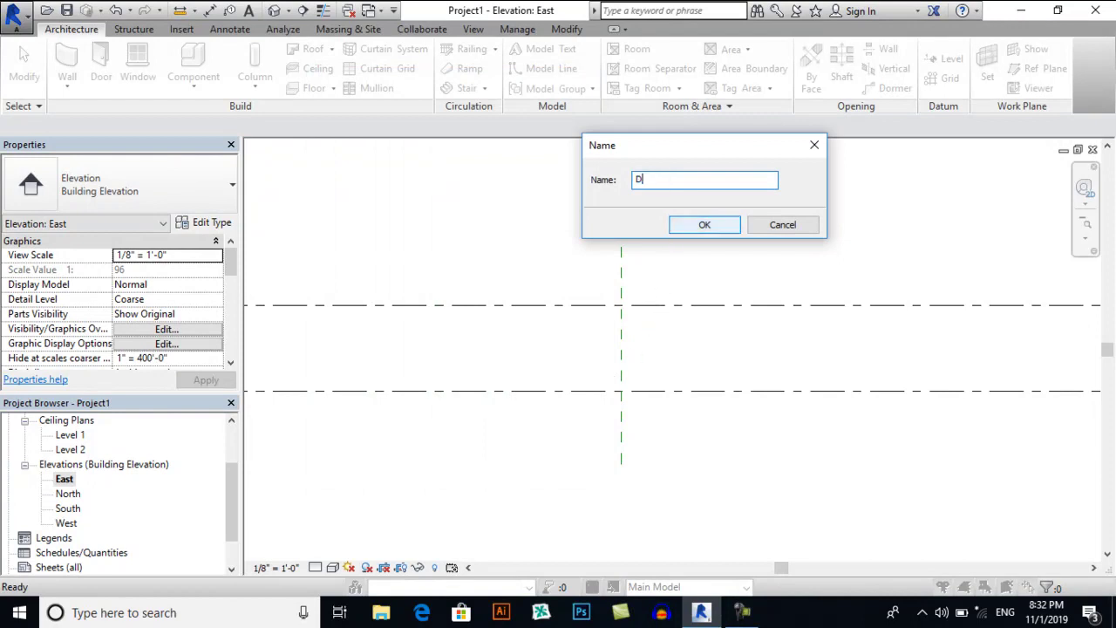
pyautogui.click(684, 225)
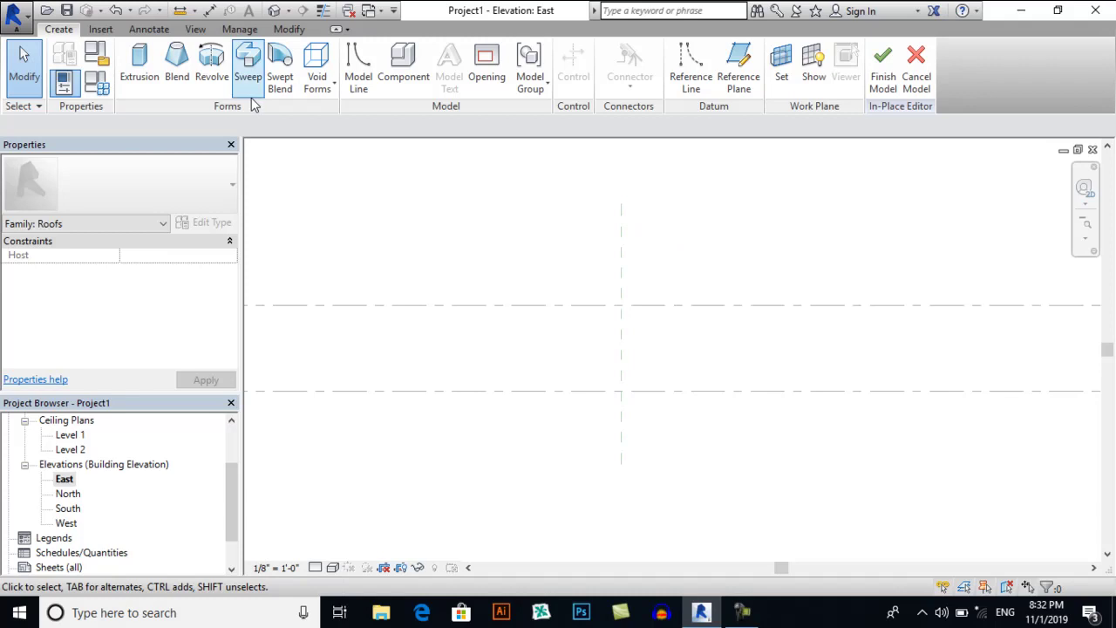
# Start a solid revolve on the vertical reference plane, sketching in the North elevation
pyautogui.click(212, 78)
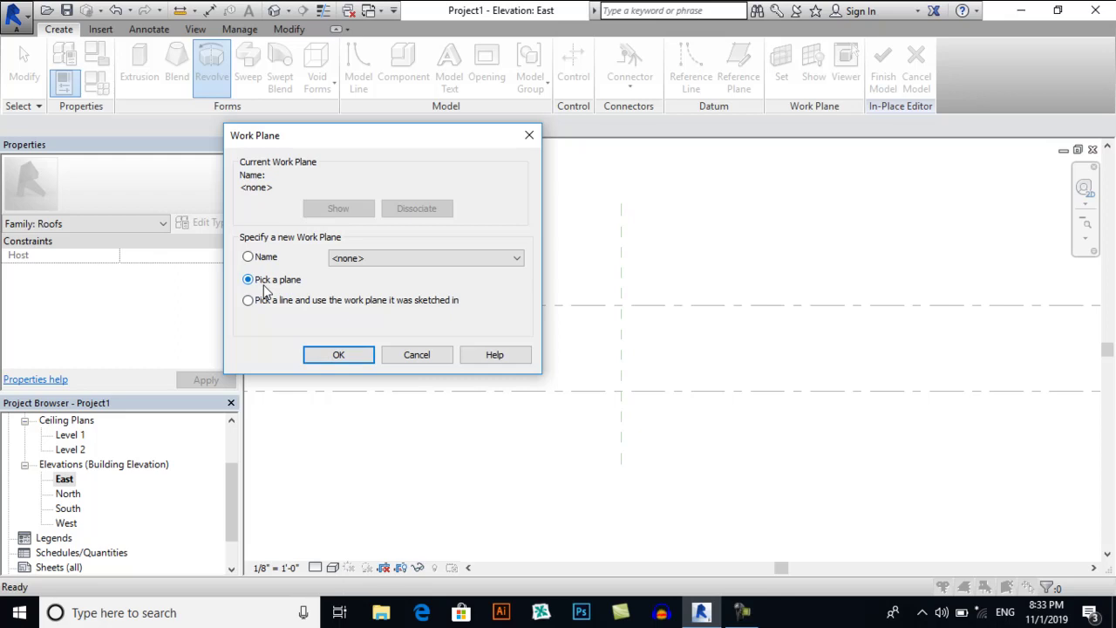
pyautogui.click(357, 358)
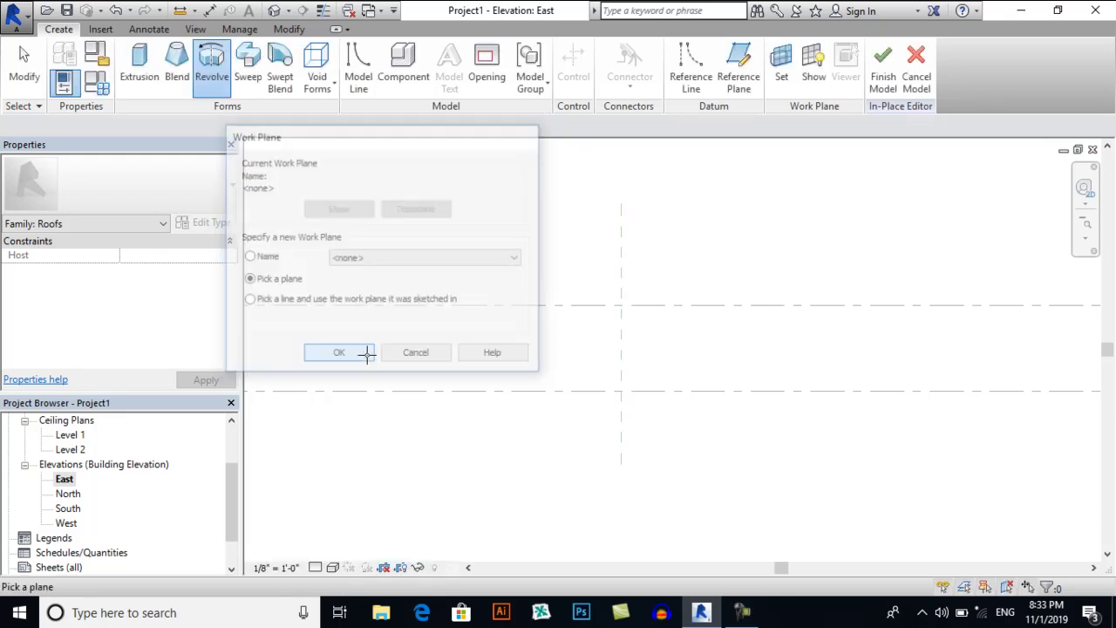
pyautogui.click(620, 270)
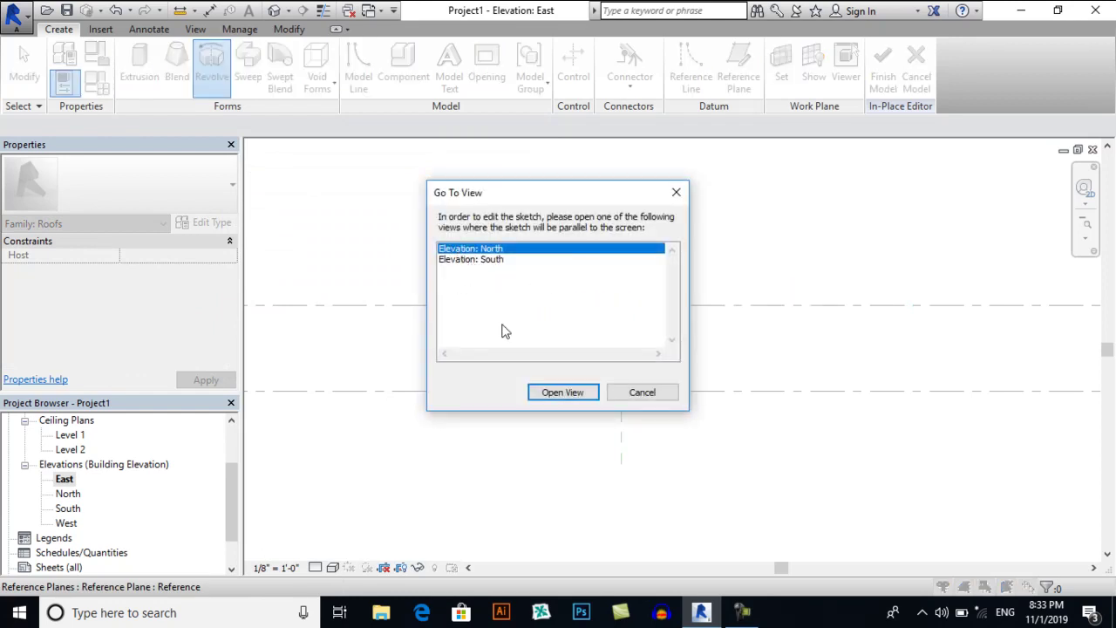
pyautogui.click(571, 394)
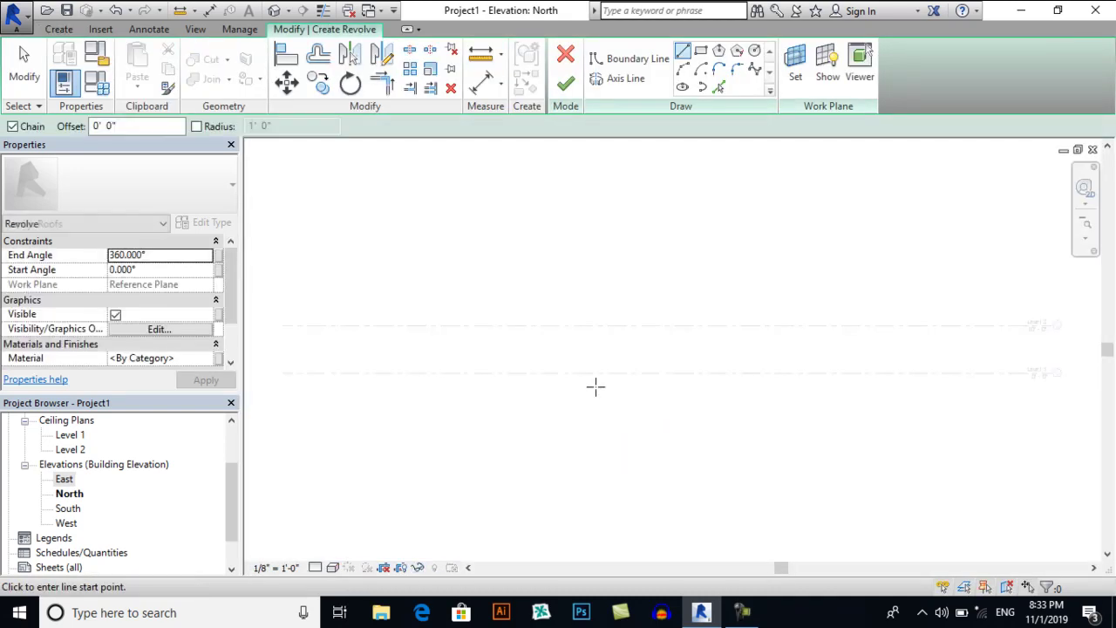
# Draw the spire's first edge line from near the tip down to the upper level
pyautogui.scroll(2, 571, 327)
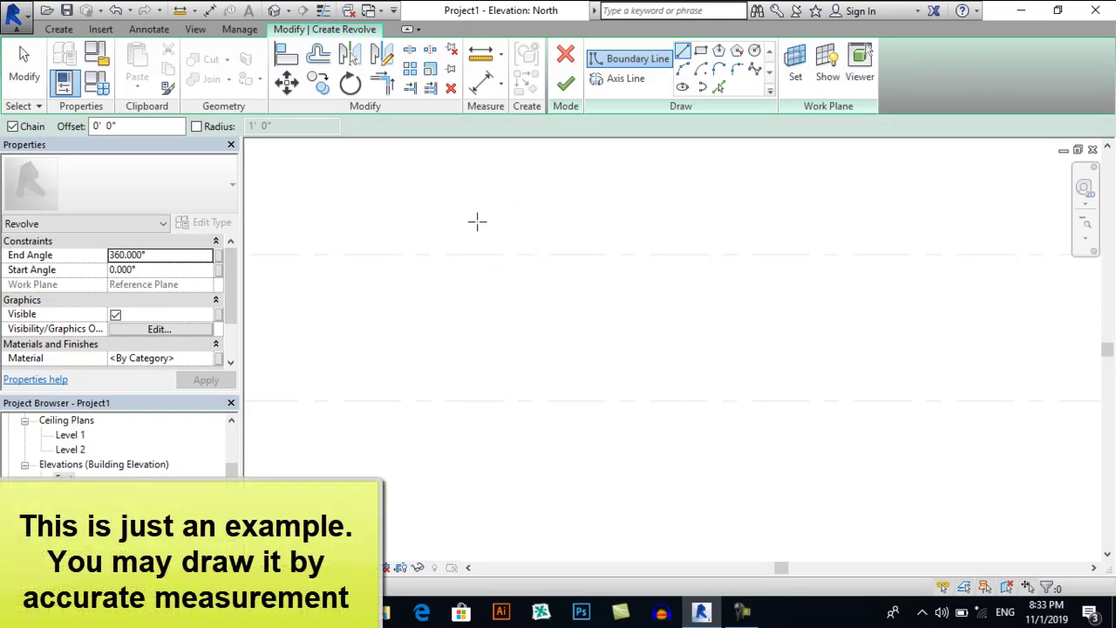
pyautogui.click(489, 209)
pyautogui.scroll(2, 510, 254)
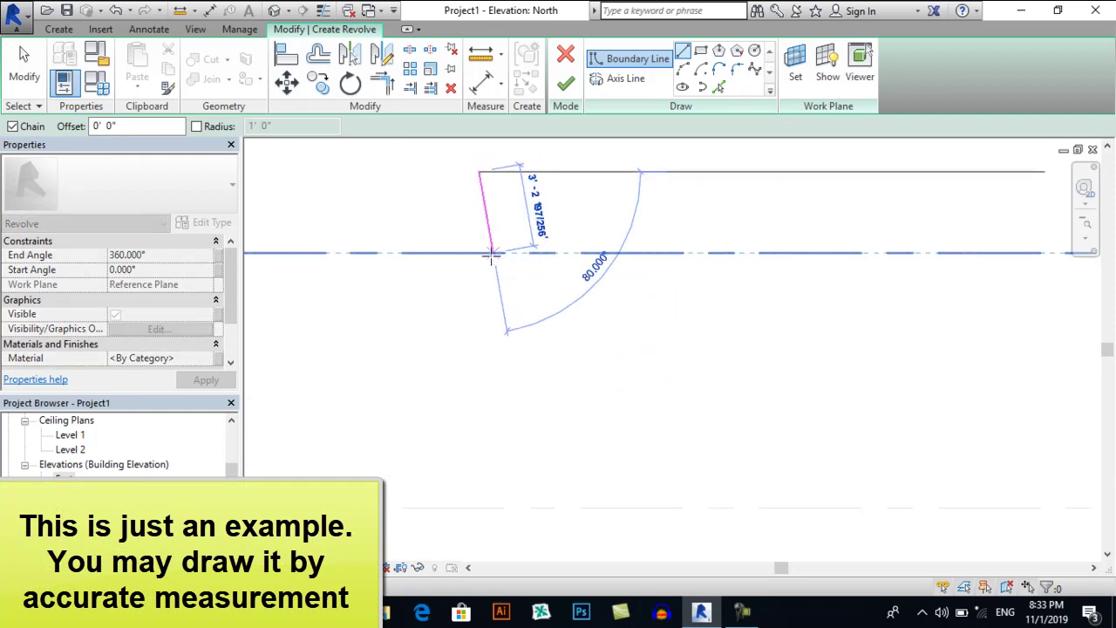
pyautogui.click(492, 253)
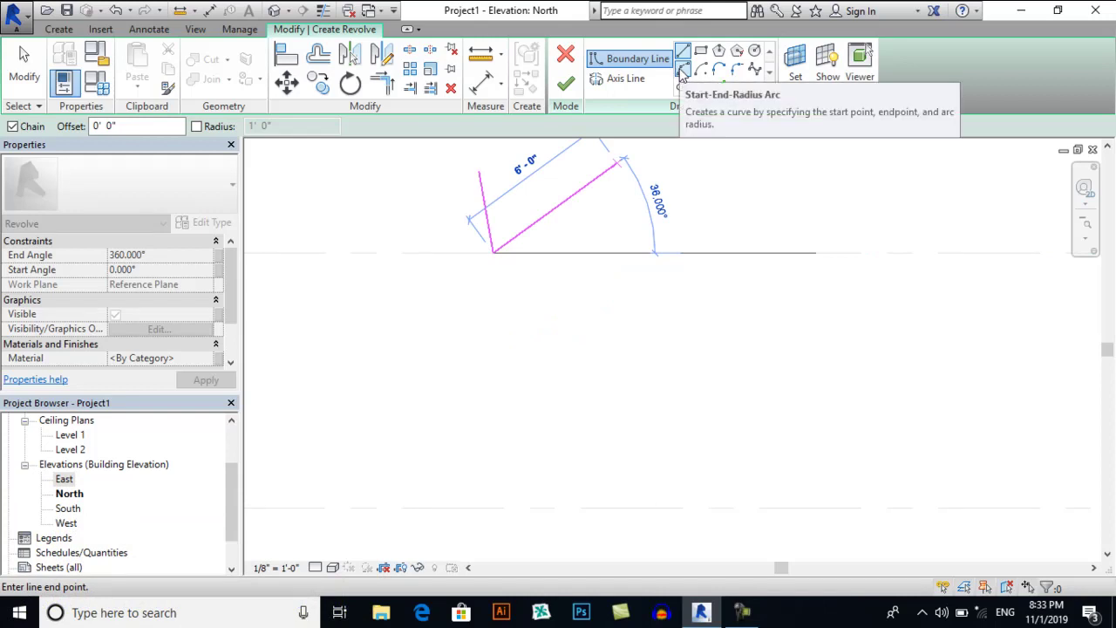
# Chain two arcs from the spire base forming the upper and lower dome curves
pyautogui.click(683, 70)
pyautogui.click(492, 253)
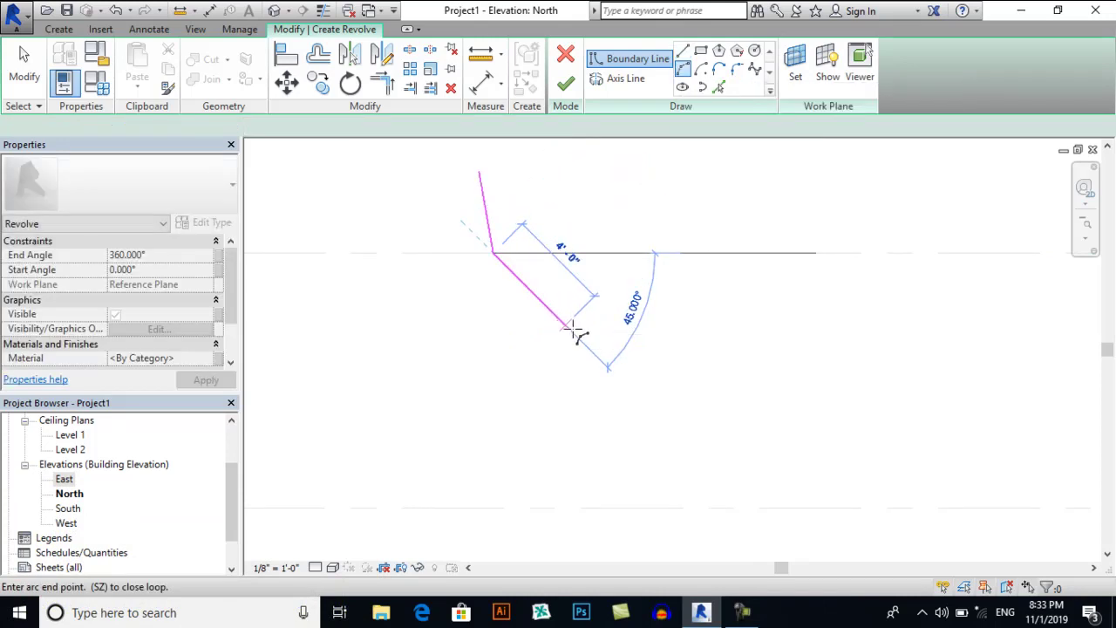
pyautogui.click(579, 343)
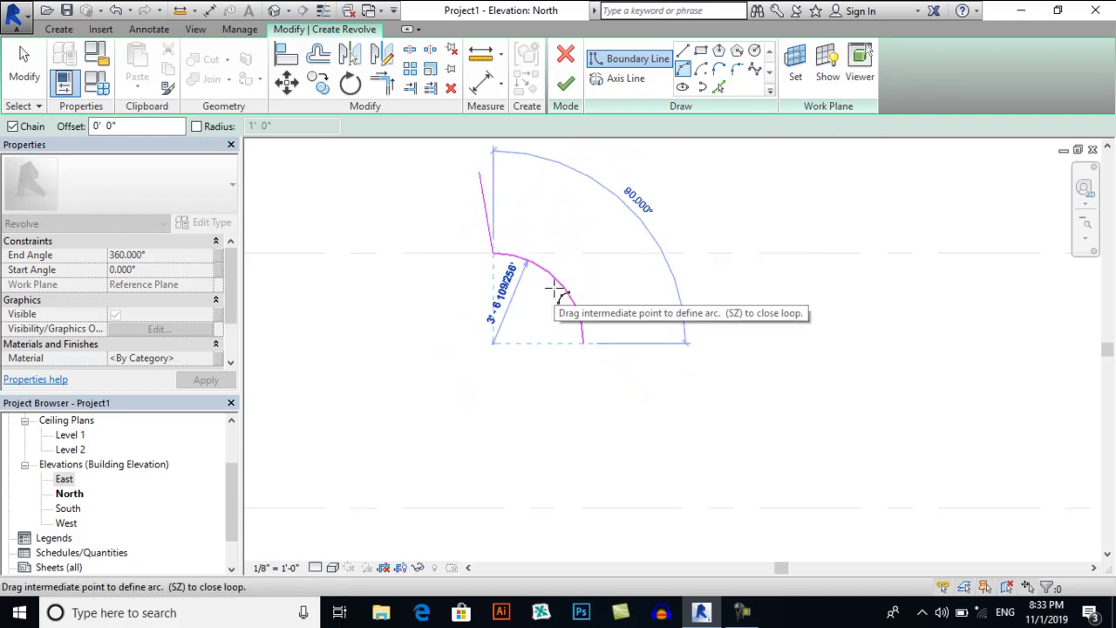
pyautogui.click(584, 321)
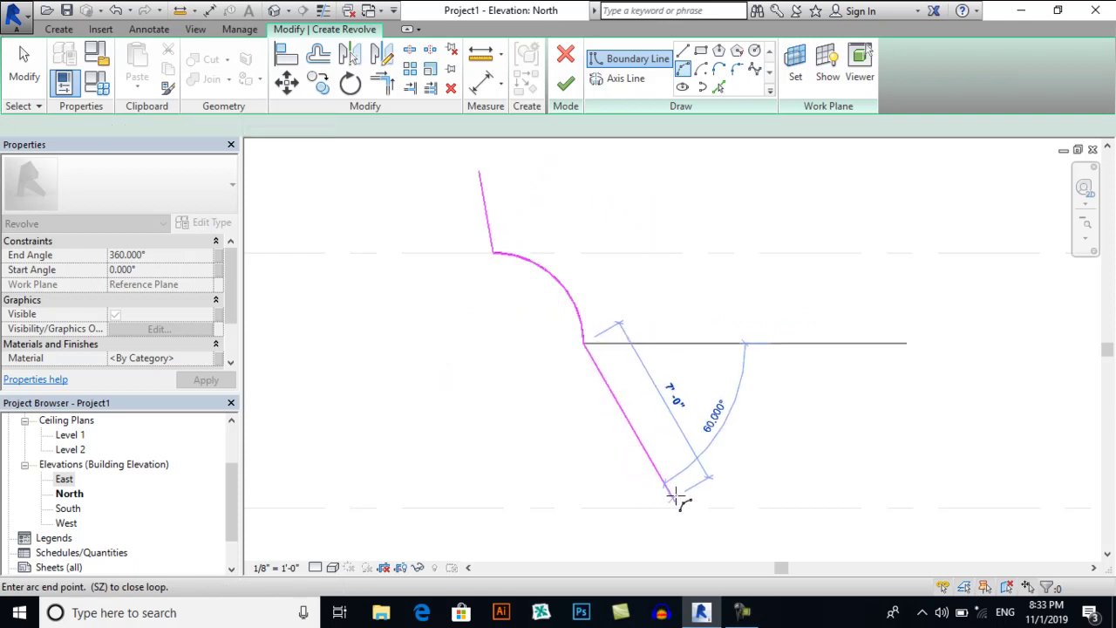
pyautogui.click(674, 494)
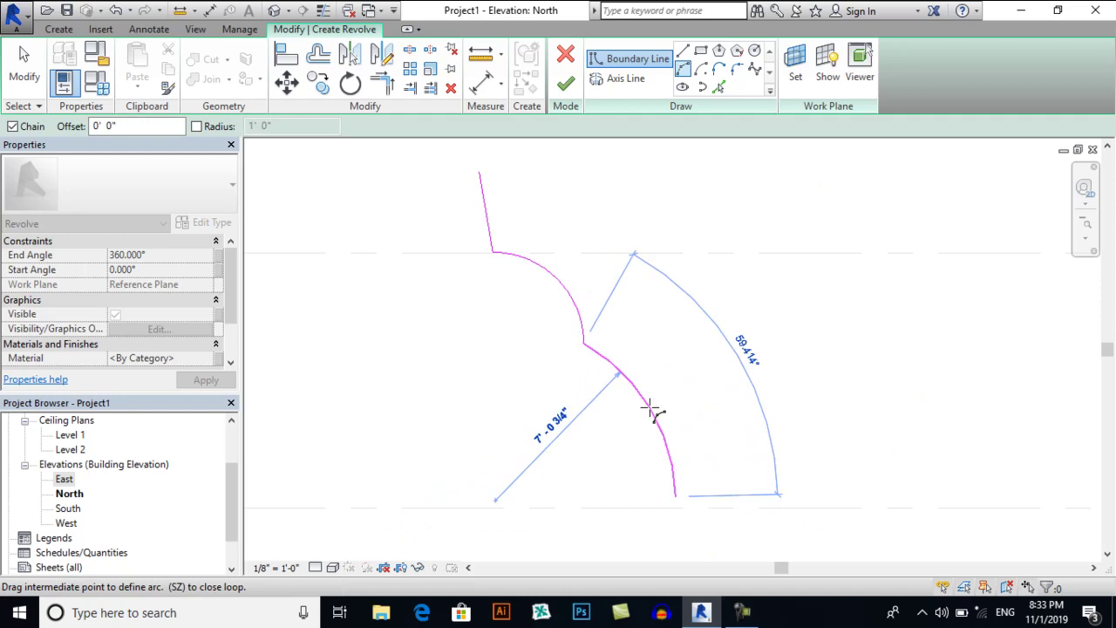
pyautogui.click(650, 408)
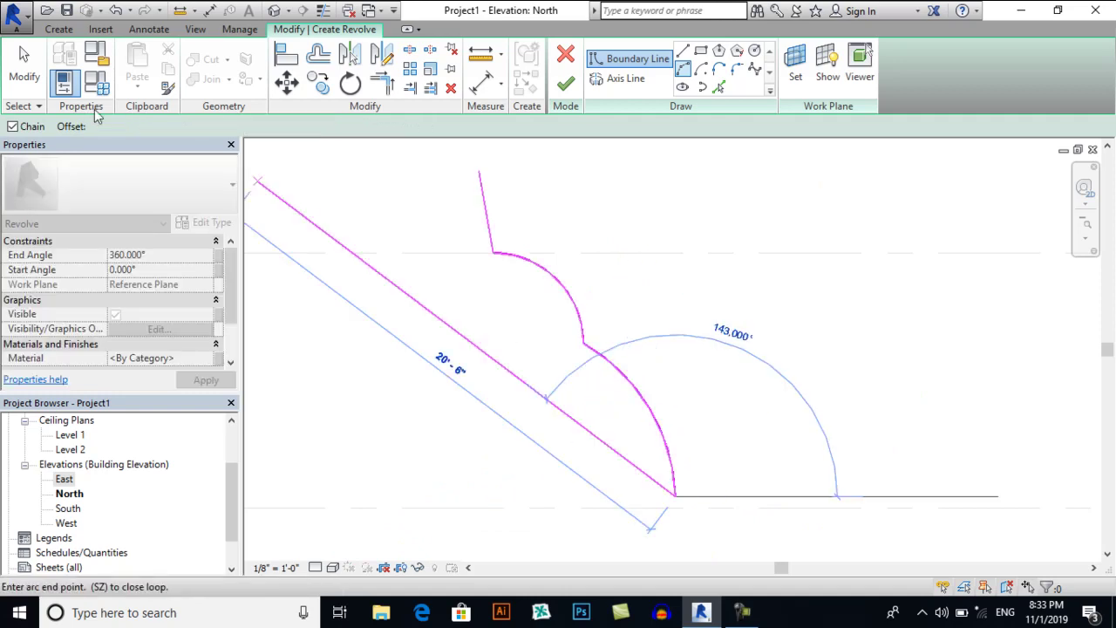
pyautogui.click(20, 72)
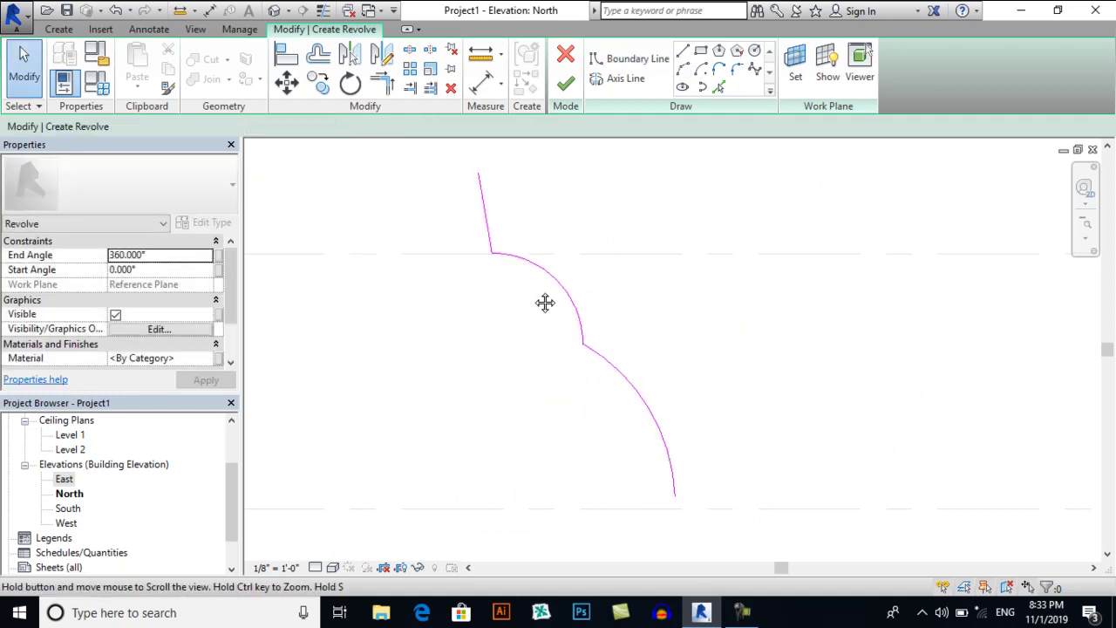
# Draw a second straight line from the spire's top point down to the upper level
pyautogui.scroll(2, 470, 231)
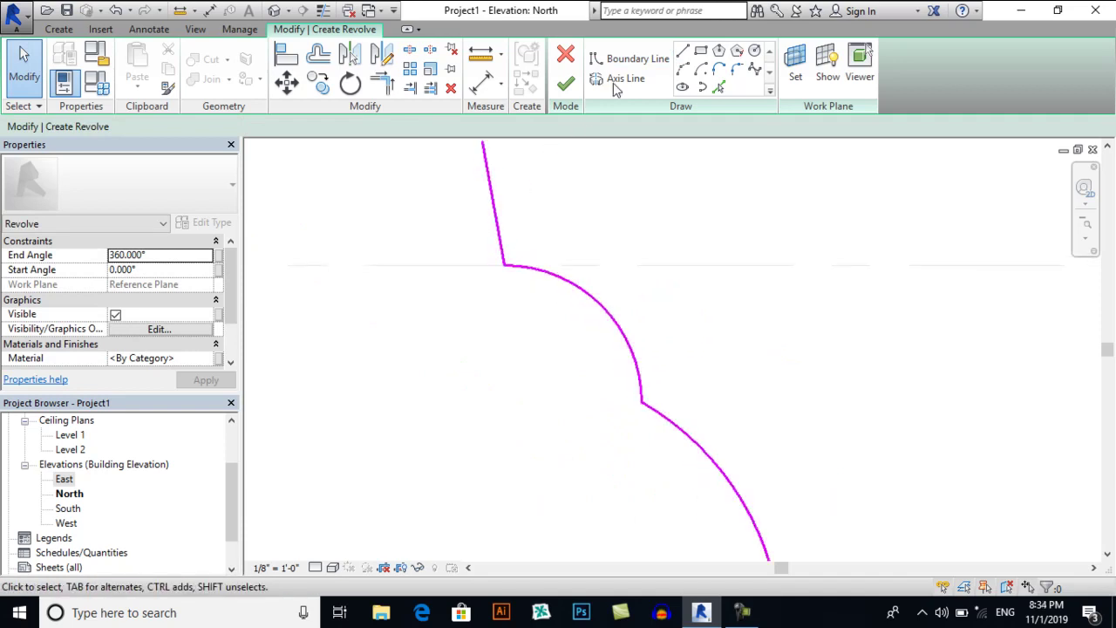
pyautogui.click(683, 54)
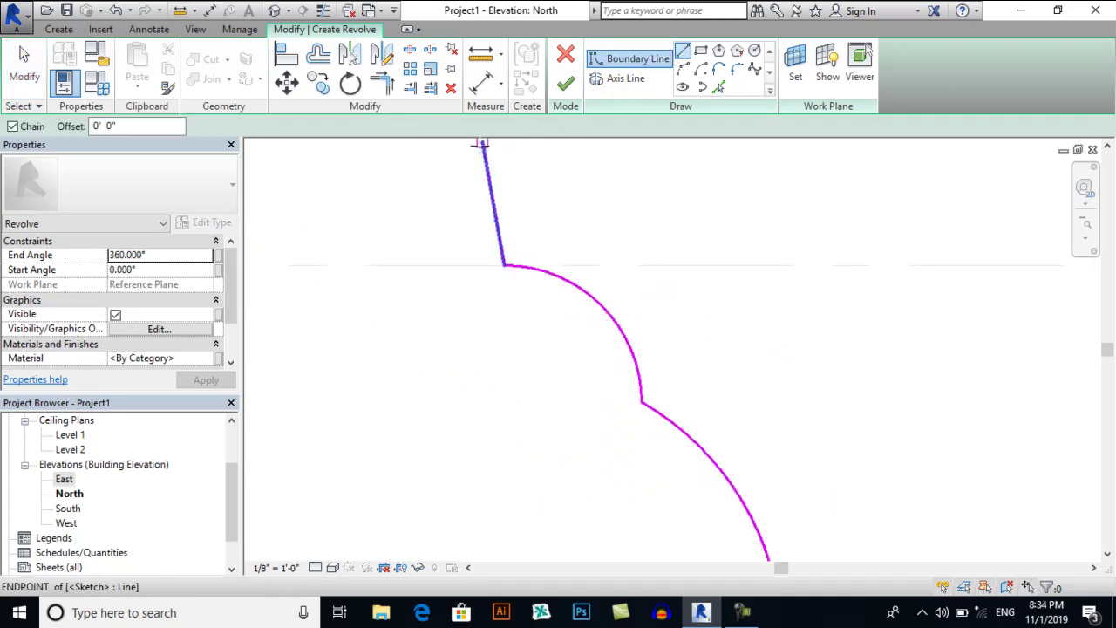
pyautogui.click(482, 146)
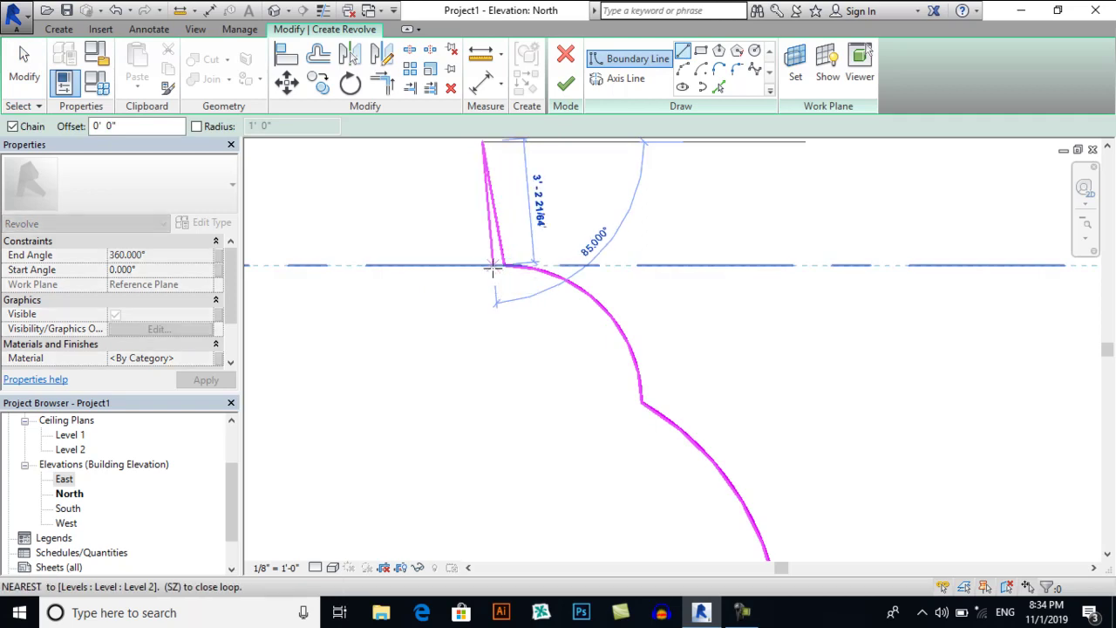
pyautogui.click(493, 265)
pyautogui.press('Escape')
pyautogui.press('Escape')
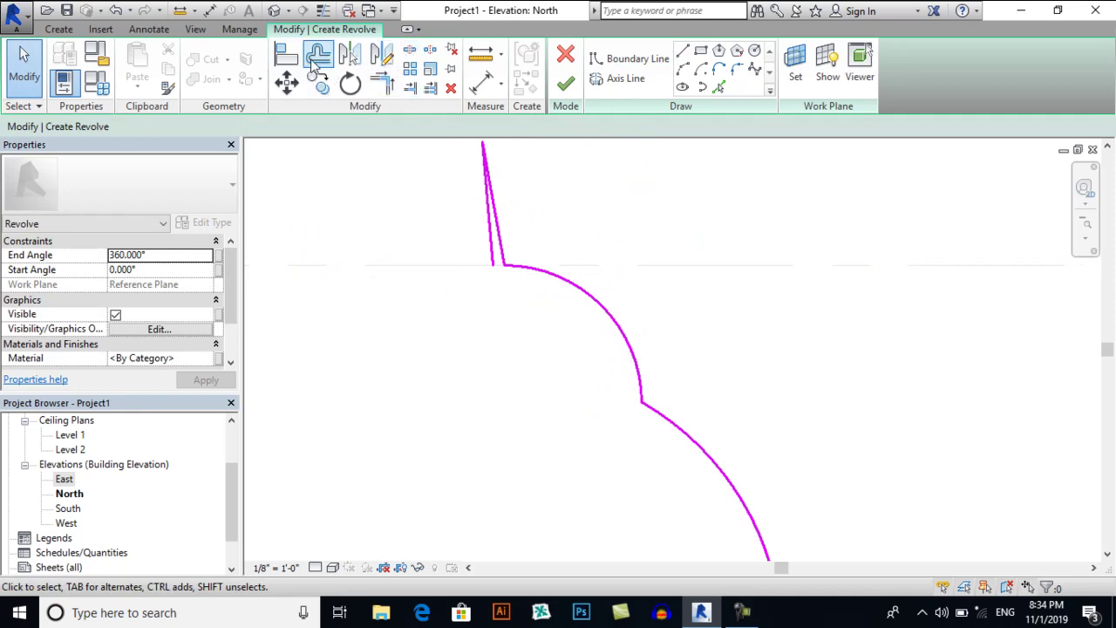
# Offset both dome arcs 6 inches inward to form the inner edge
pyautogui.click(315, 59)
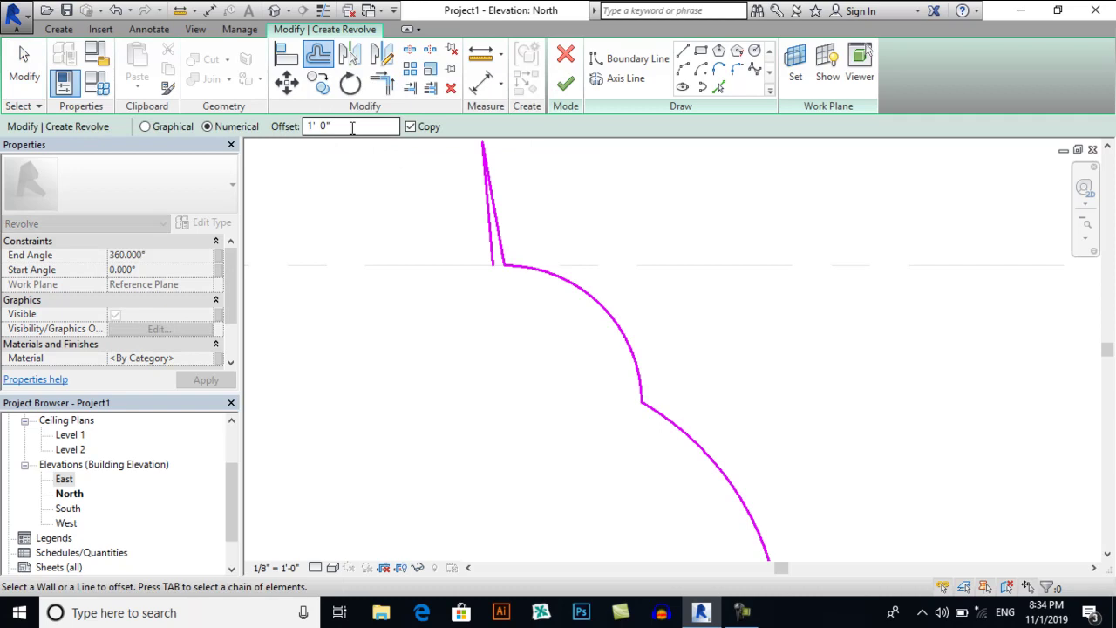
pyautogui.click(352, 127)
pyautogui.write('6')
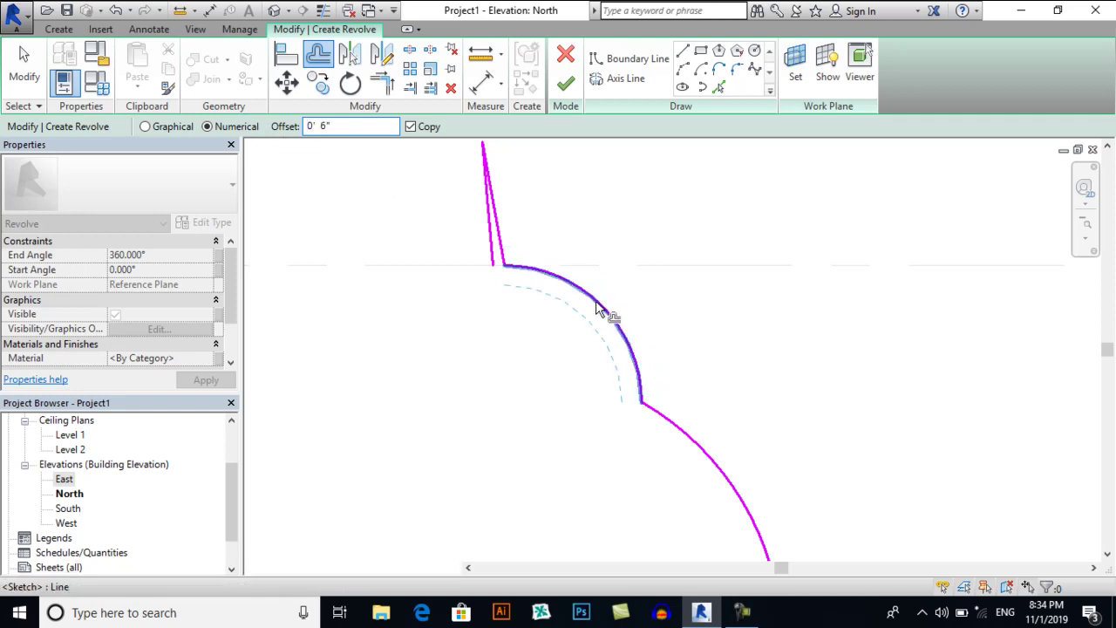
pyautogui.click(602, 315)
pyautogui.moveTo(727, 364); pyautogui.dragTo(681, 431, button='middle')
pyautogui.click(652, 271)
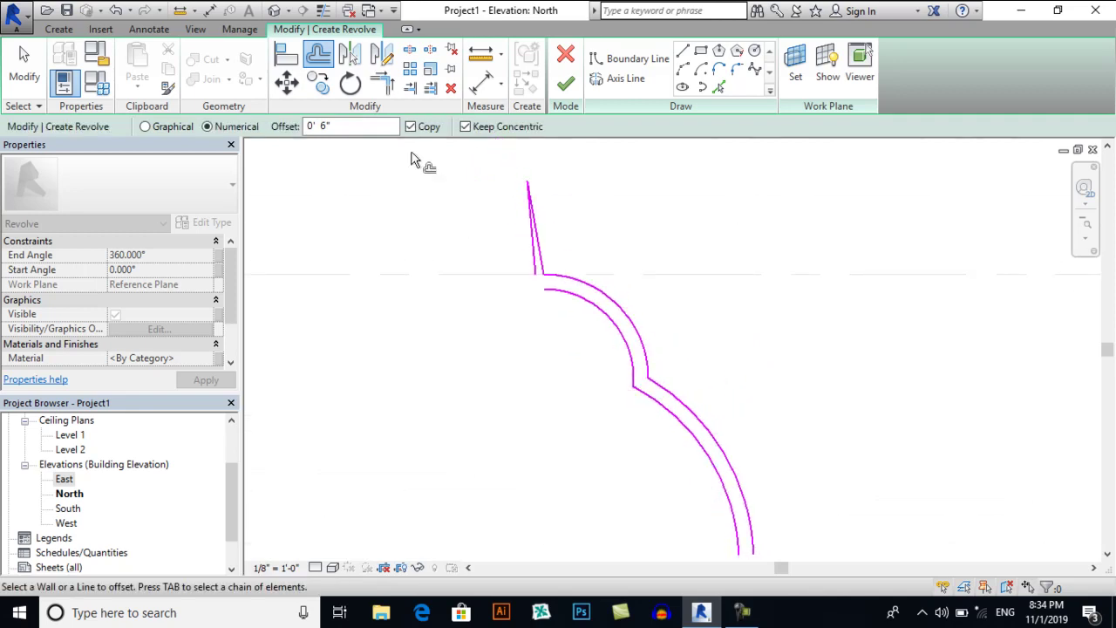
# Extend the spire line to meet the inner arc with Trim/Extend to Corner
pyautogui.click(381, 88)
pyautogui.scroll(2, 543, 282)
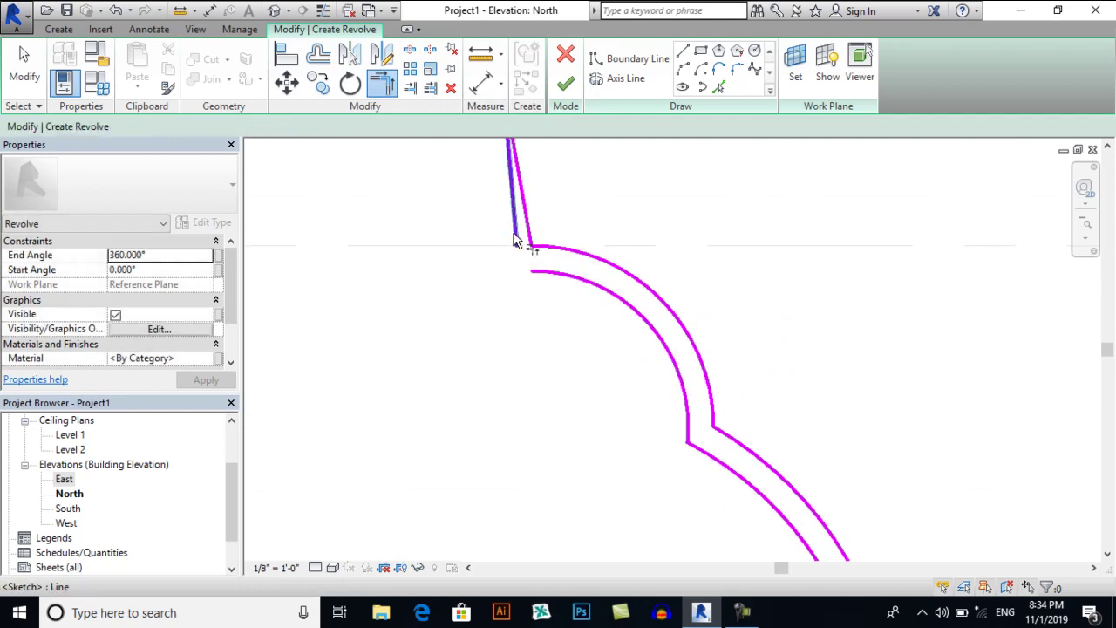
pyautogui.click(515, 242)
pyautogui.click(560, 284)
pyautogui.moveTo(560, 284); pyautogui.dragTo(749, 354, button='middle')
pyautogui.press('Escape')
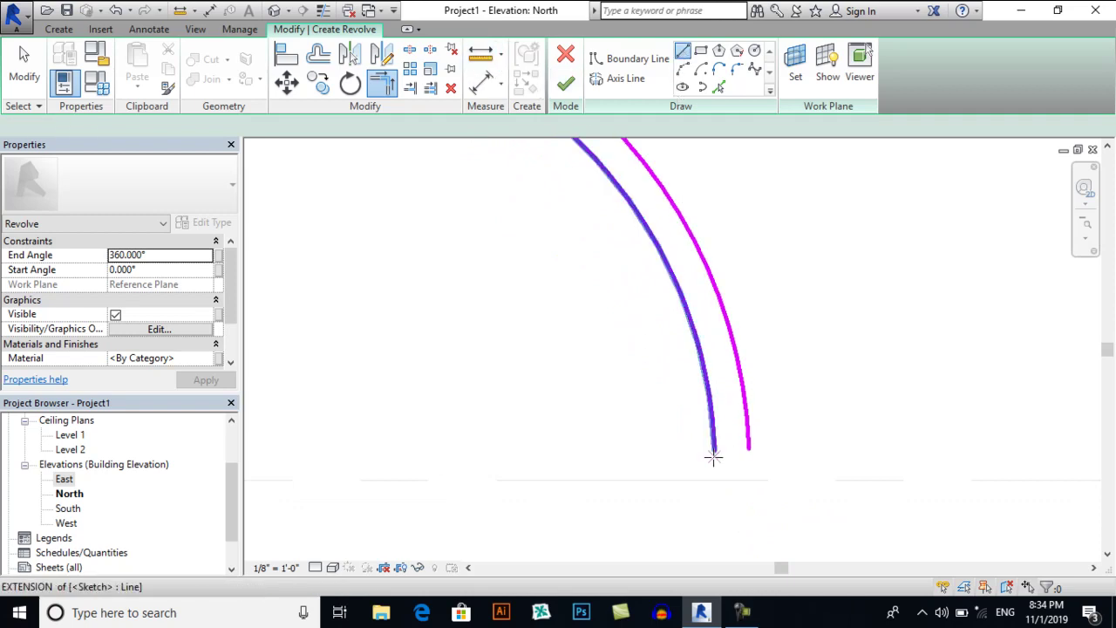
# Draw a short line closing the bottom ends of the inner and outer arcs
pyautogui.click(714, 449)
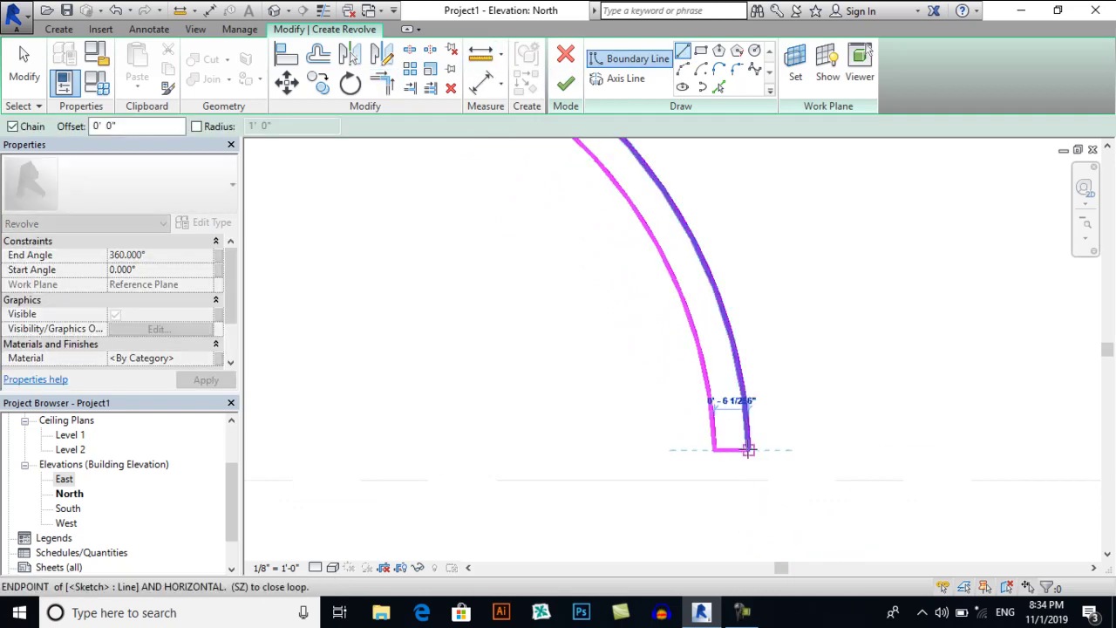
pyautogui.click(747, 450)
pyautogui.scroll(-1, 745, 446)
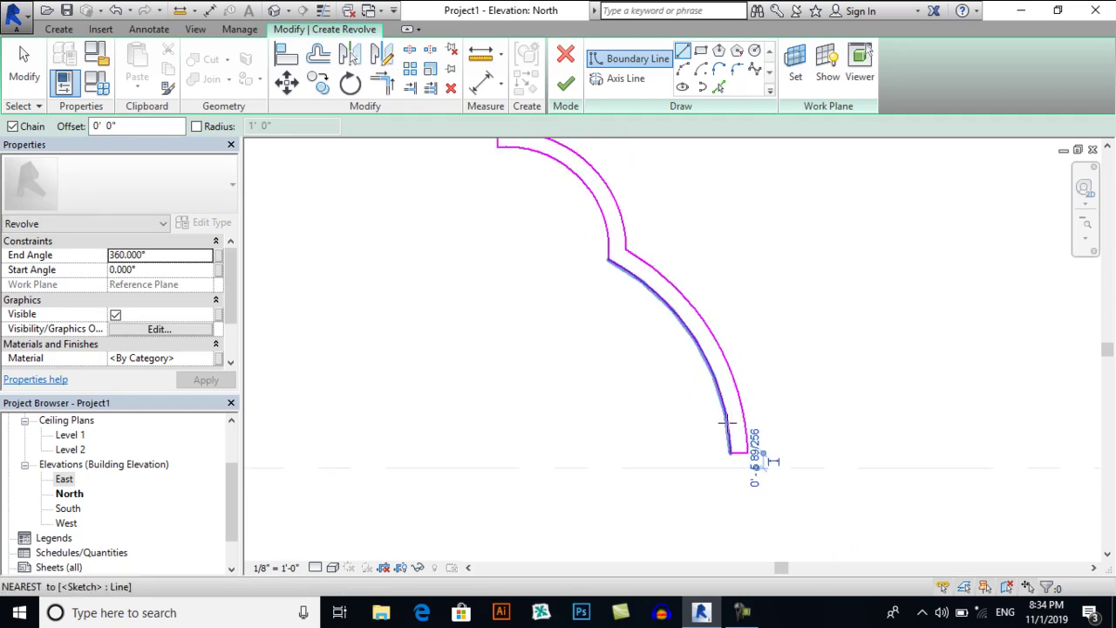
pyautogui.scroll(-2, 640, 433)
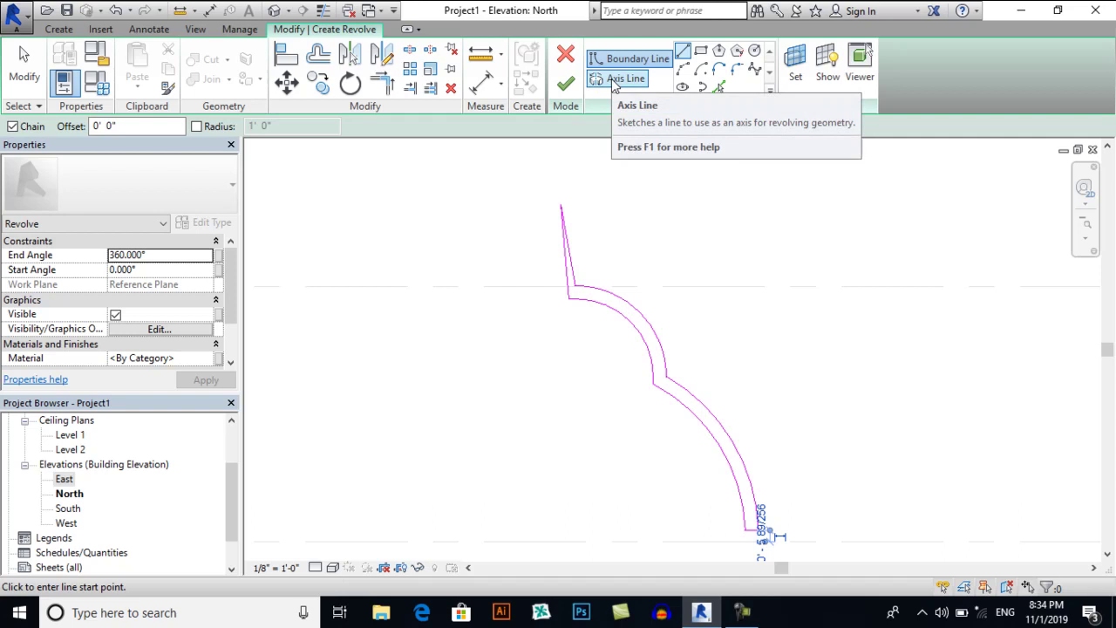
# Draw a vertical axis line from the spire tip to the base, then finish the revolve and model
pyautogui.click(614, 80)
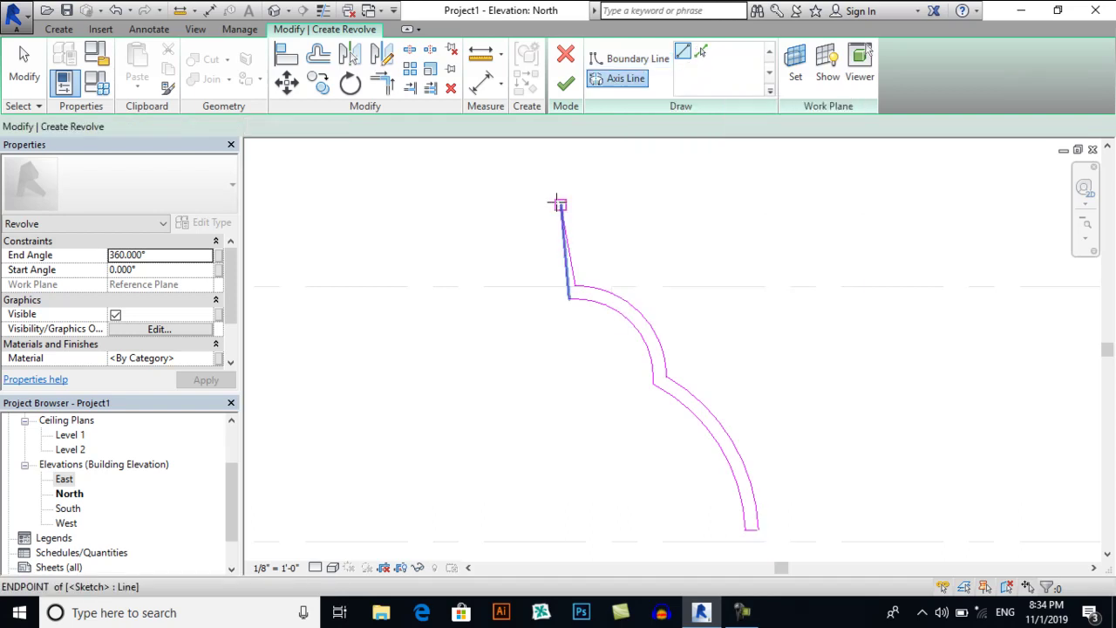
pyautogui.click(573, 537)
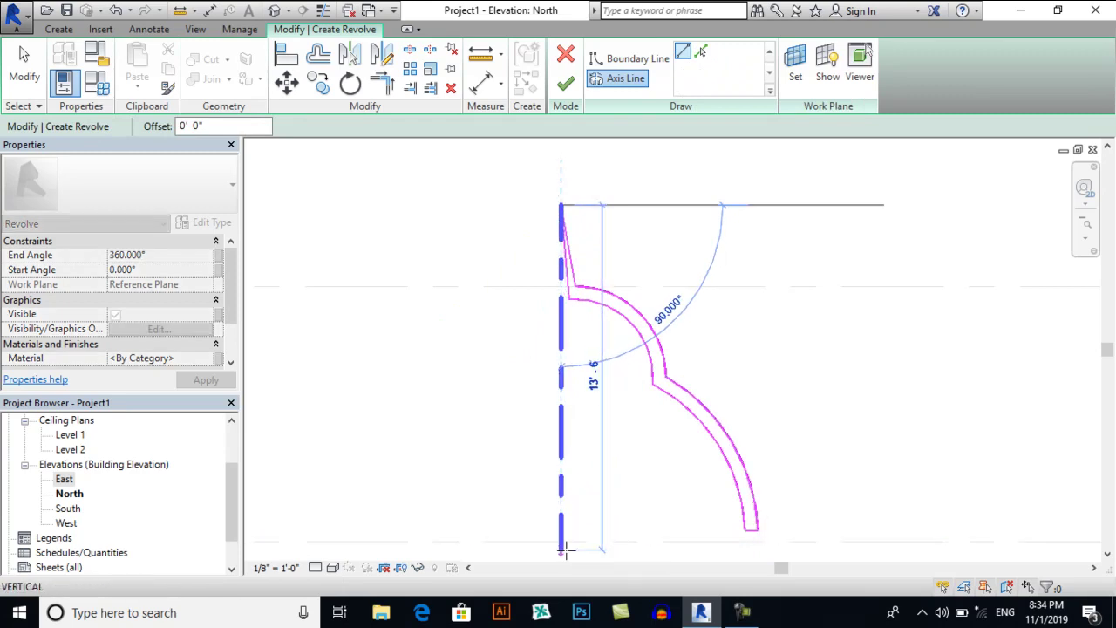
pyautogui.click(562, 548)
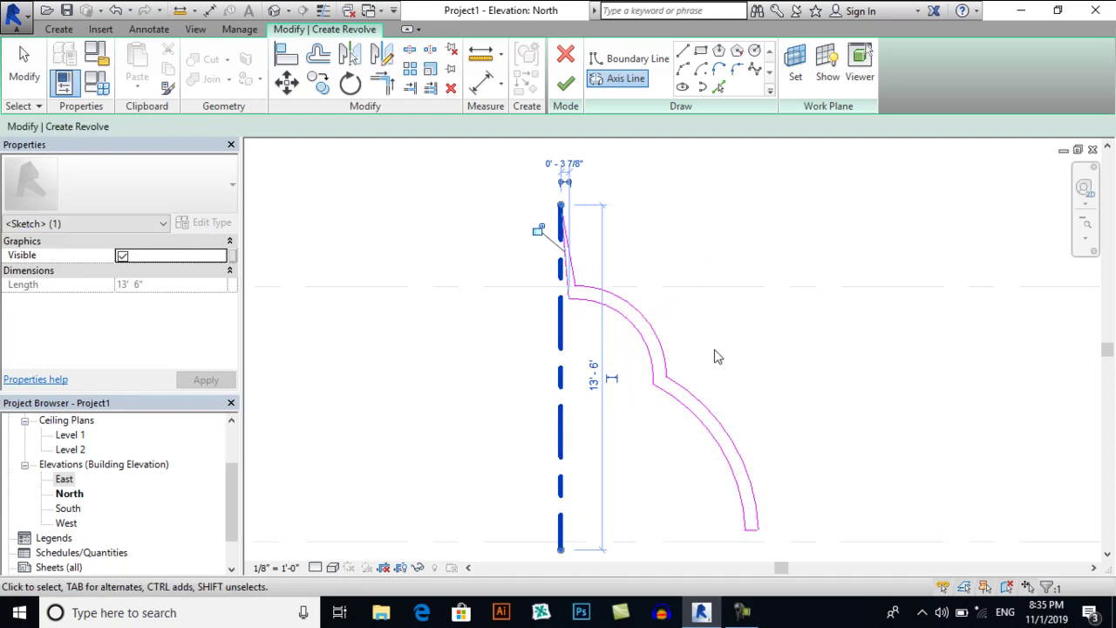
pyautogui.press('Escape')
pyautogui.scroll(-1, 718, 356)
pyautogui.moveTo(718, 356)
pyautogui.mouseDown(button='middle')
pyautogui.moveTo(740, 291)
pyautogui.moveTo(704, 369)
pyautogui.mouseUp(button='middle')
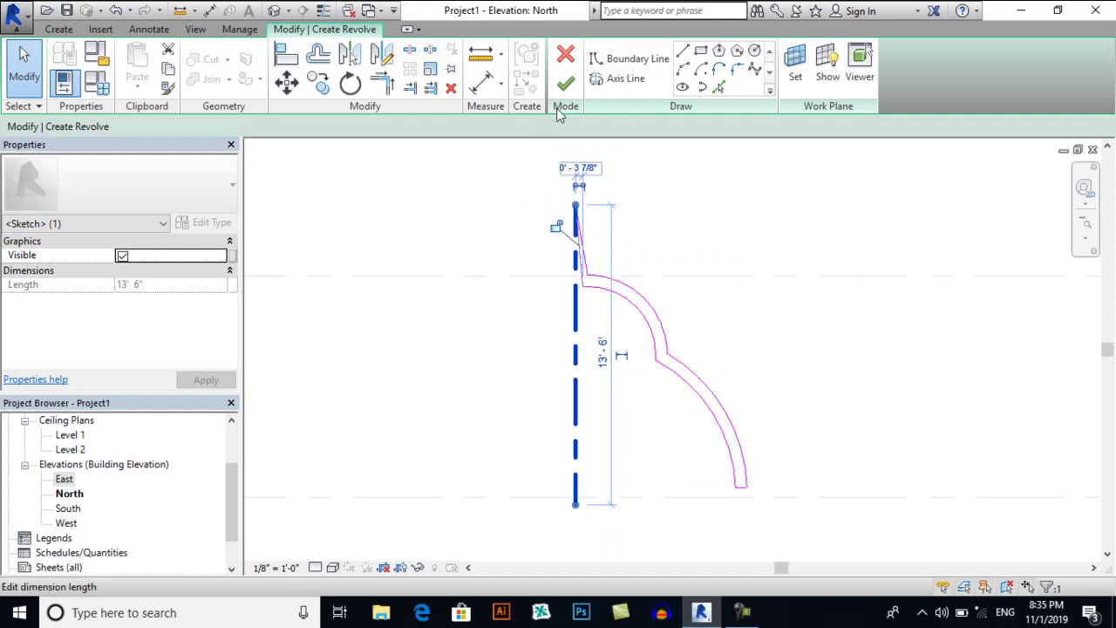
pyautogui.click(565, 88)
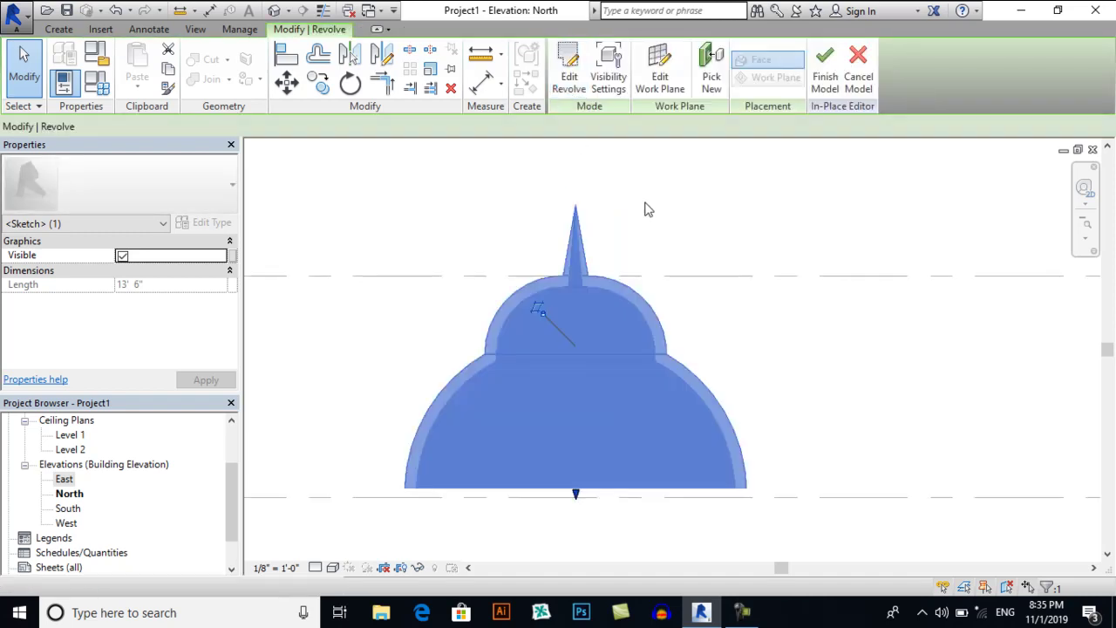
pyautogui.click(824, 83)
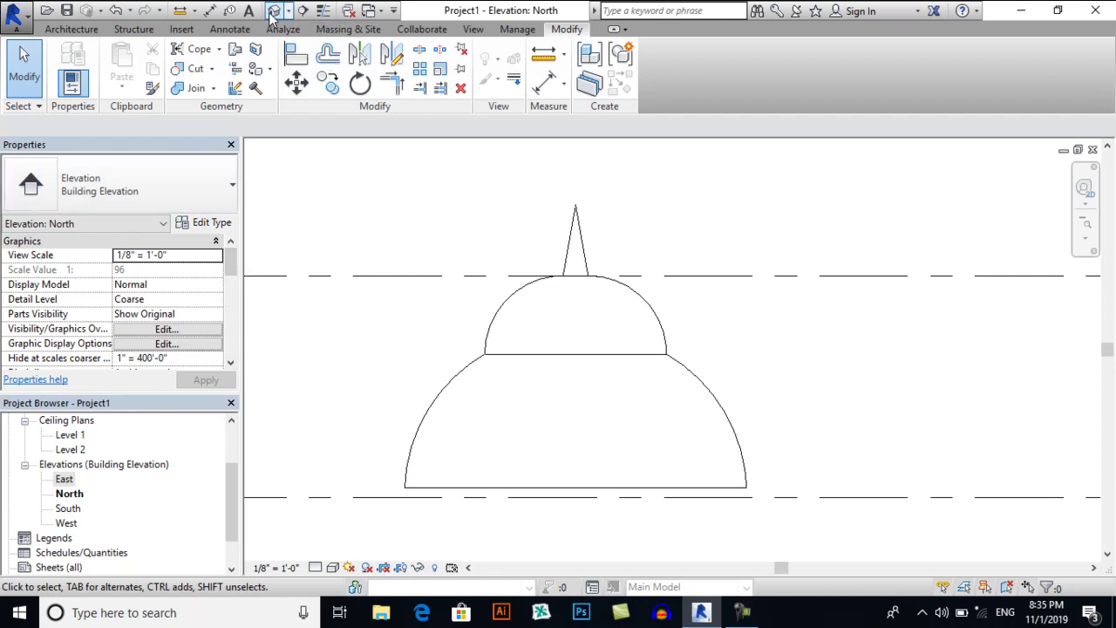
# Show the default 3D view in Realistic visual style, orbiting to frame the dome and spire
pyautogui.click(273, 11)
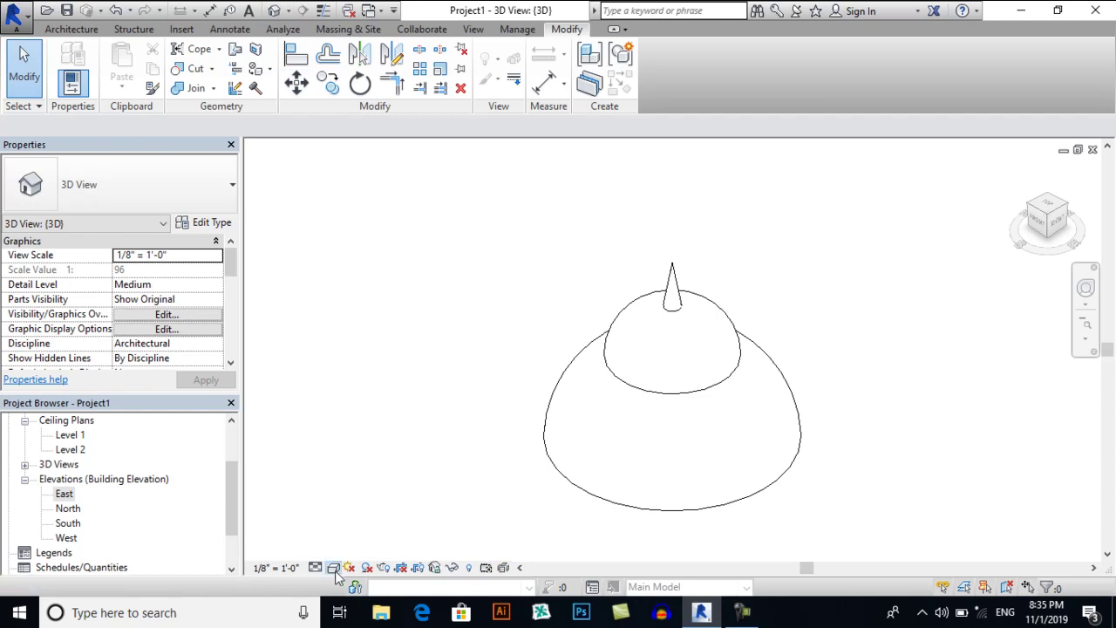
pyautogui.click(332, 567)
pyautogui.click(362, 535)
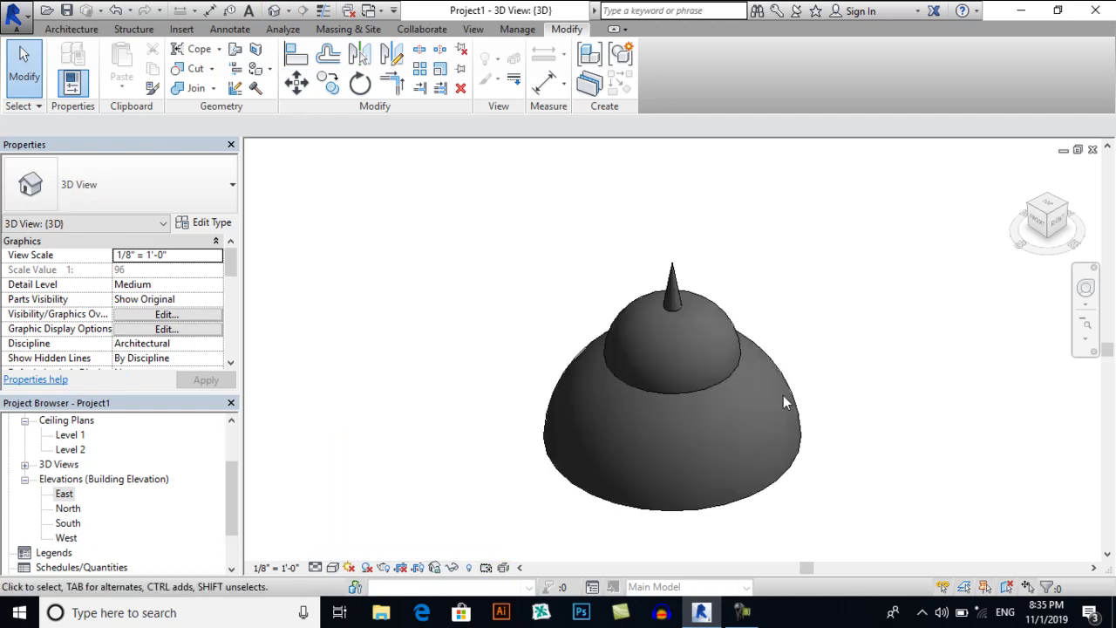
pyautogui.moveTo(787, 403); pyautogui.dragTo(780, 401, button='middle')
pyautogui.keyDown('shift'); pyautogui.moveTo(690, 442); pyautogui.dragTo(711, 421, button='middle'); pyautogui.keyUp('shift')
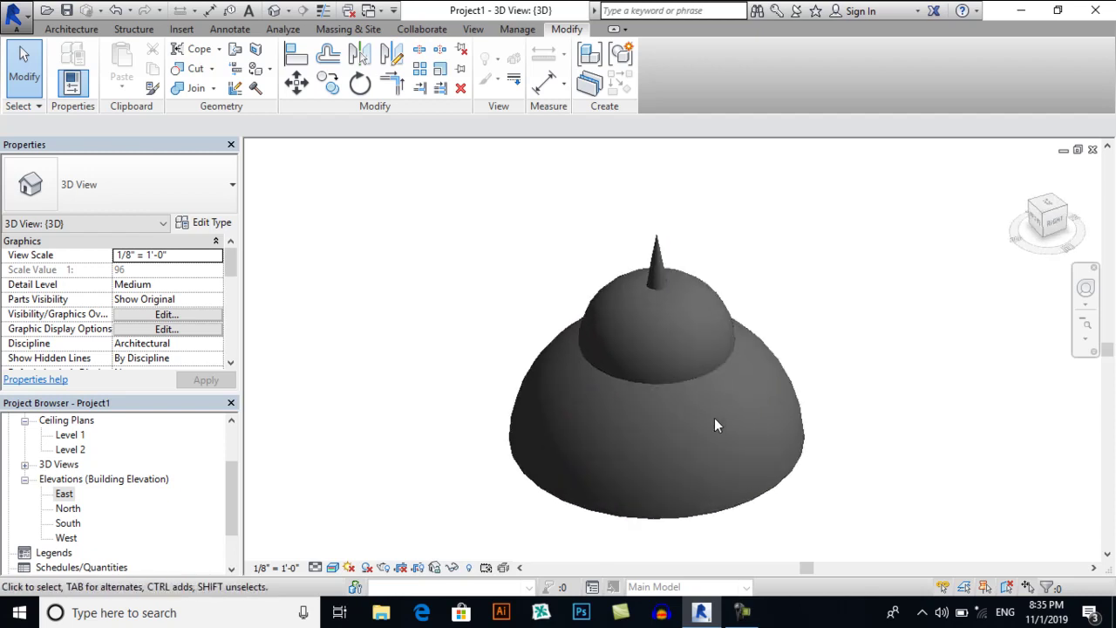
pyautogui.scroll(1, 618, 410)
pyautogui.moveTo(618, 410)
pyautogui.mouseDown(button='middle')
pyautogui.moveTo(604, 405)
pyautogui.moveTo(623, 424)
pyautogui.mouseUp(button='middle')
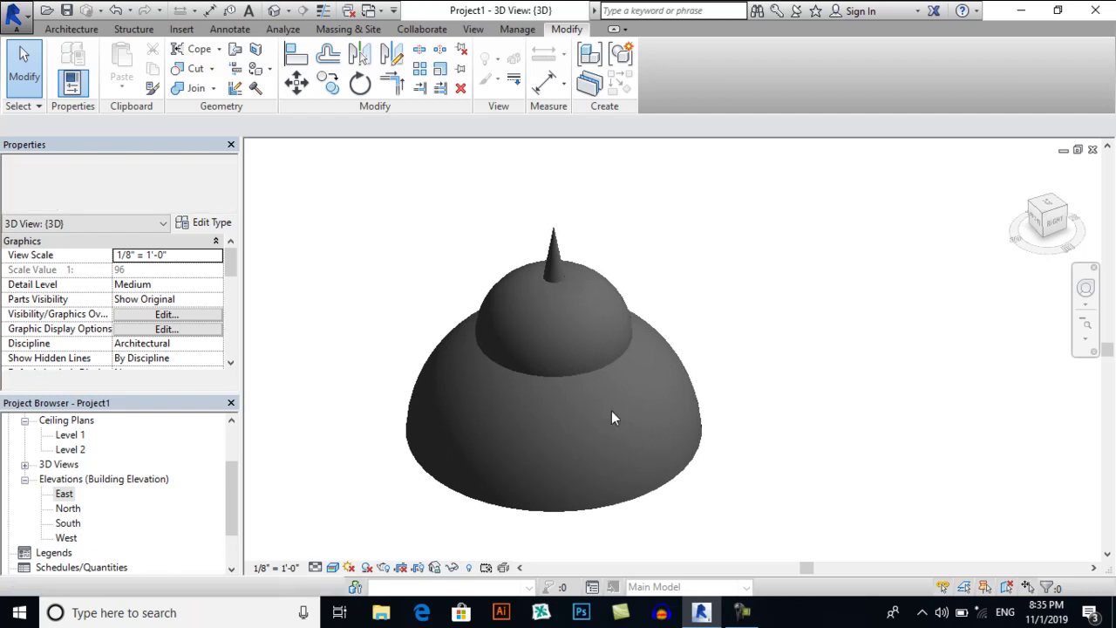
pyautogui.moveTo(742, 399); pyautogui.dragTo(748, 388, button='middle')
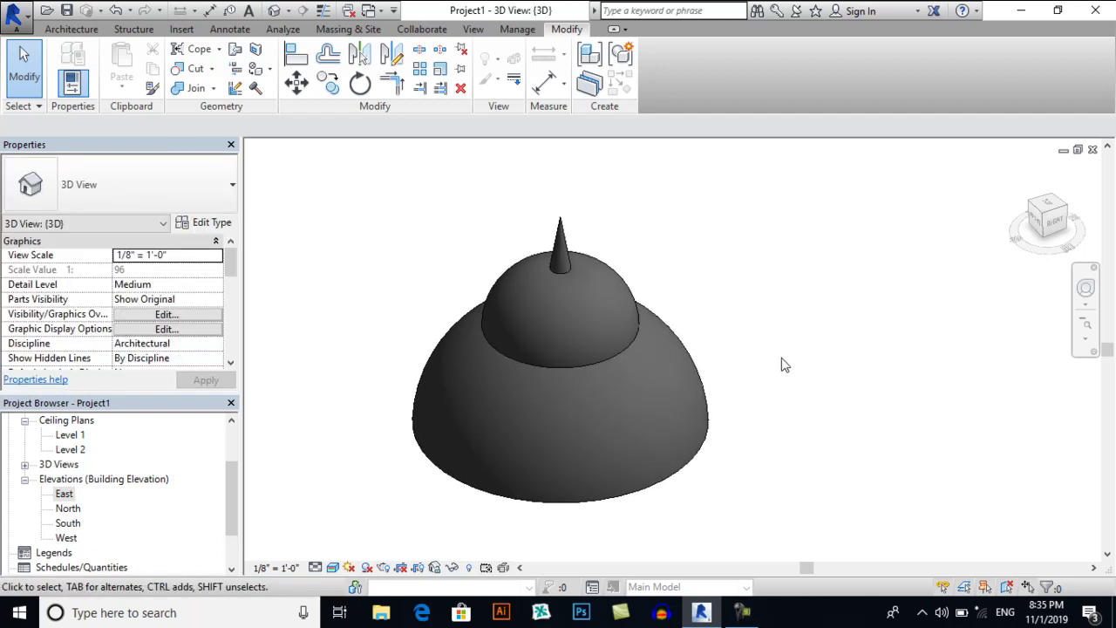
pyautogui.moveTo(763, 425); pyautogui.dragTo(781, 424, button='middle')
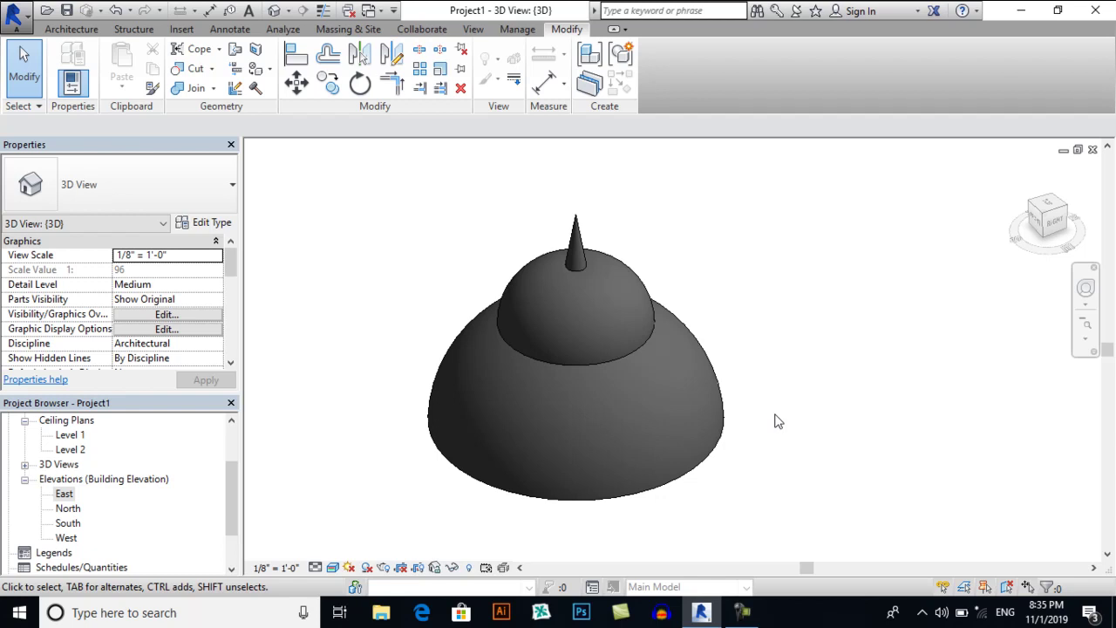
pyautogui.moveTo(776, 423); pyautogui.dragTo(834, 471, button='middle')
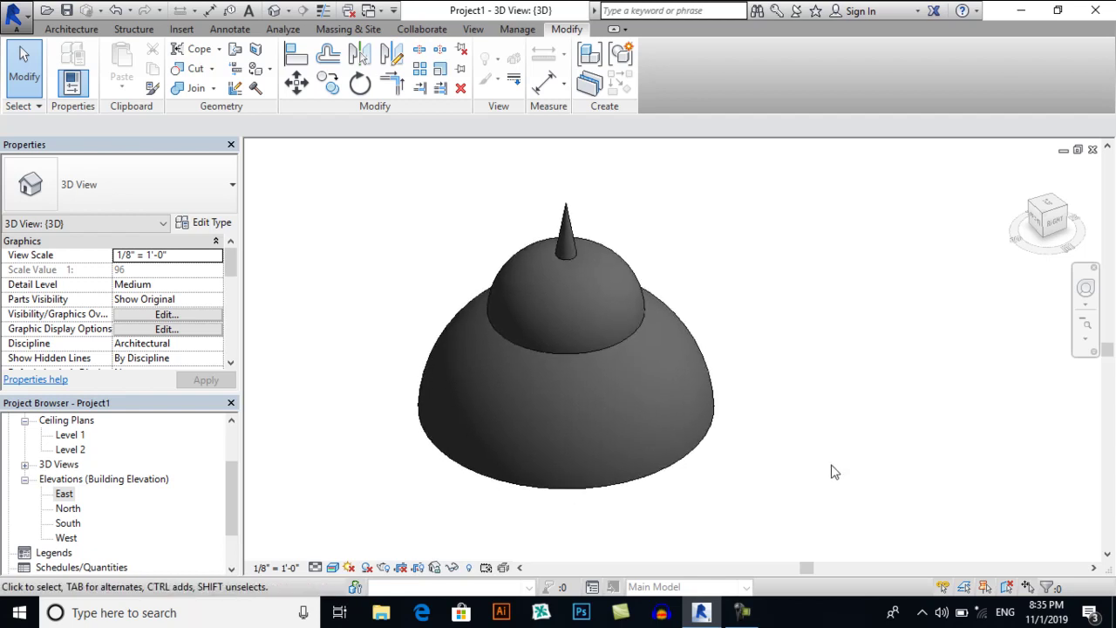